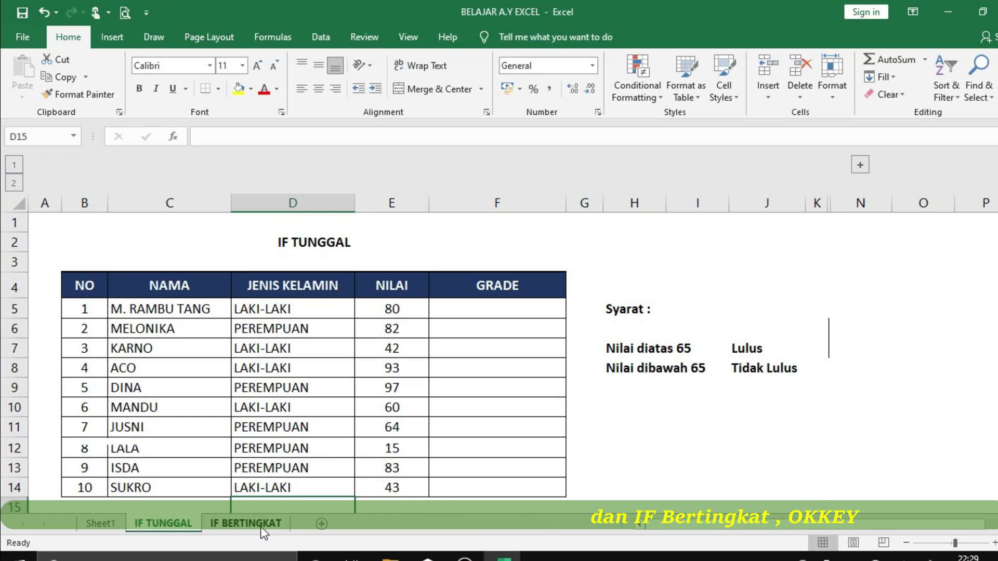
On the IF BERTINGKAT sheet, examine the grade criteria A to E and the comparison symbols in the collapsed column group
{"action": "left_click", "coordinate": [262, 527]}
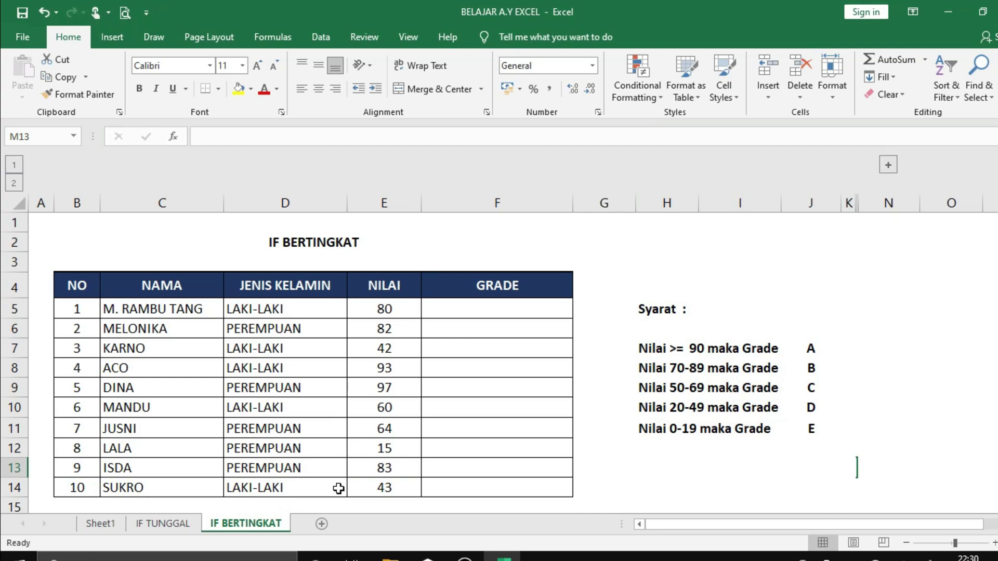
{"action": "left_click_drag", "start_coordinate": [811, 347], "coordinate": [815, 430]}
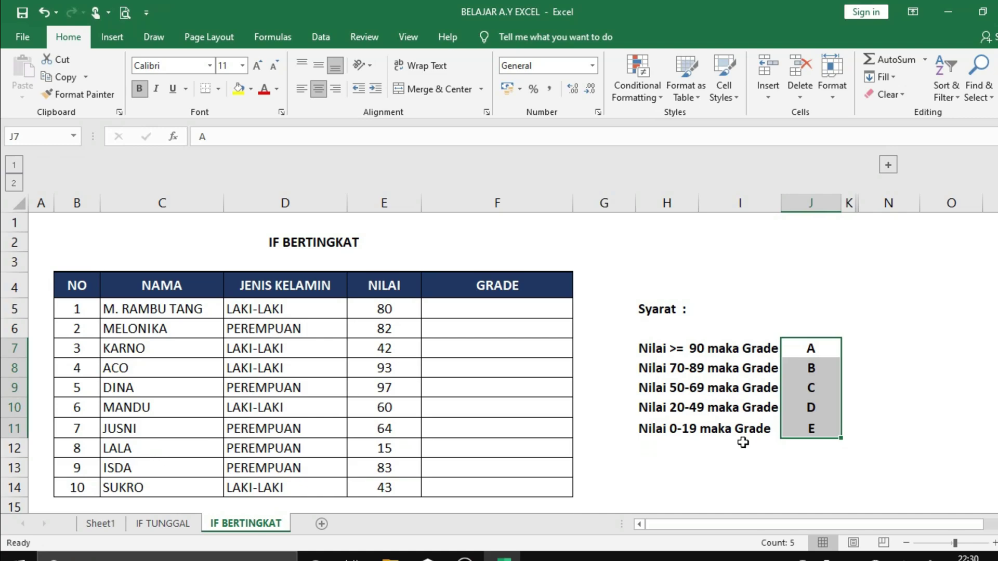
{"action": "left_click", "coordinate": [771, 463]}
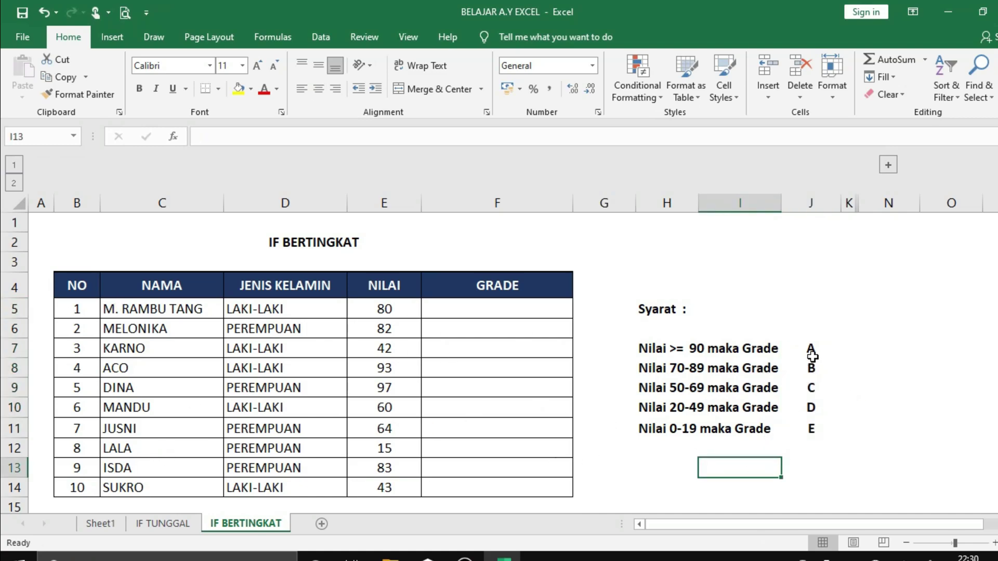
{"action": "left_click_drag", "start_coordinate": [811, 349], "coordinate": [821, 422]}
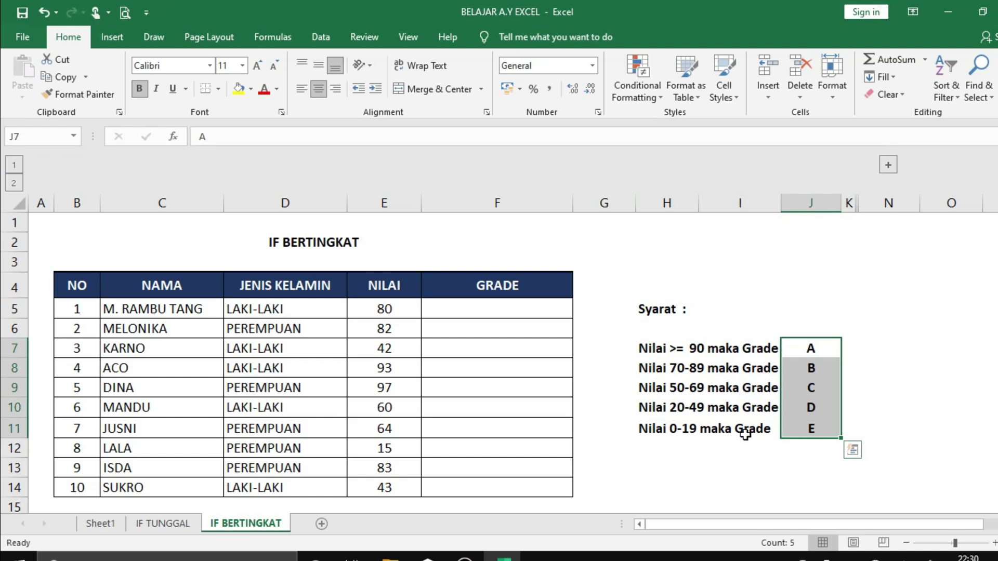
{"action": "left_click", "coordinate": [727, 477]}
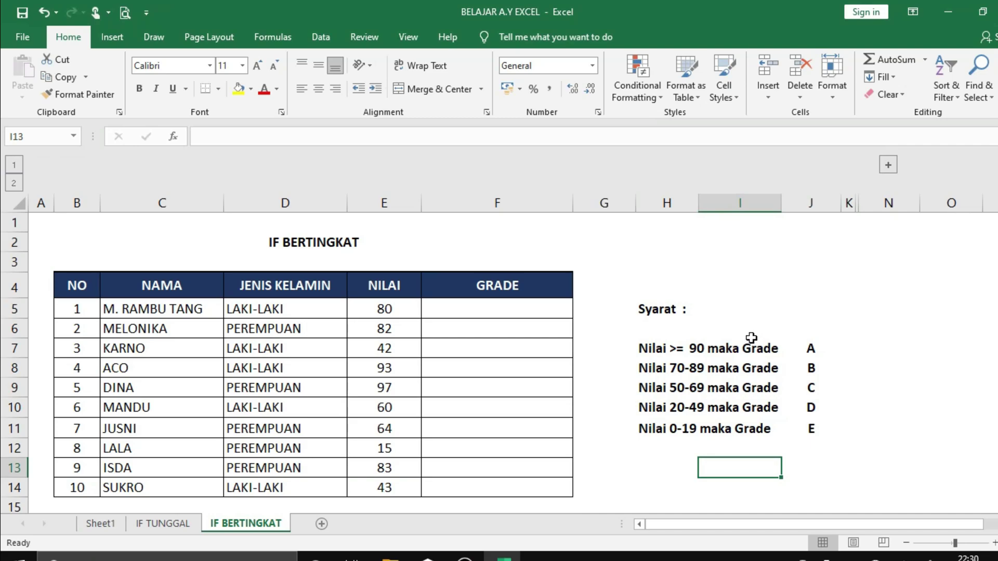
{"action": "left_click", "coordinate": [888, 165]}
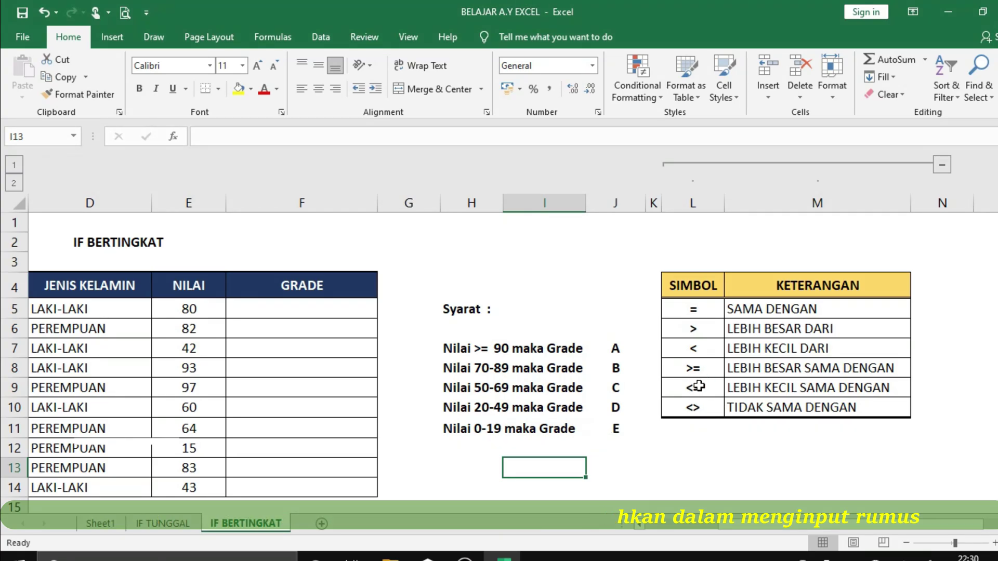
{"action": "left_click", "coordinate": [942, 165]}
Return to the IF TUNGGAL sheet and examine the conditions for Lulus and Tidak Lulus beside the table
{"action": "key", "text": "ctrl+Page_Up"}
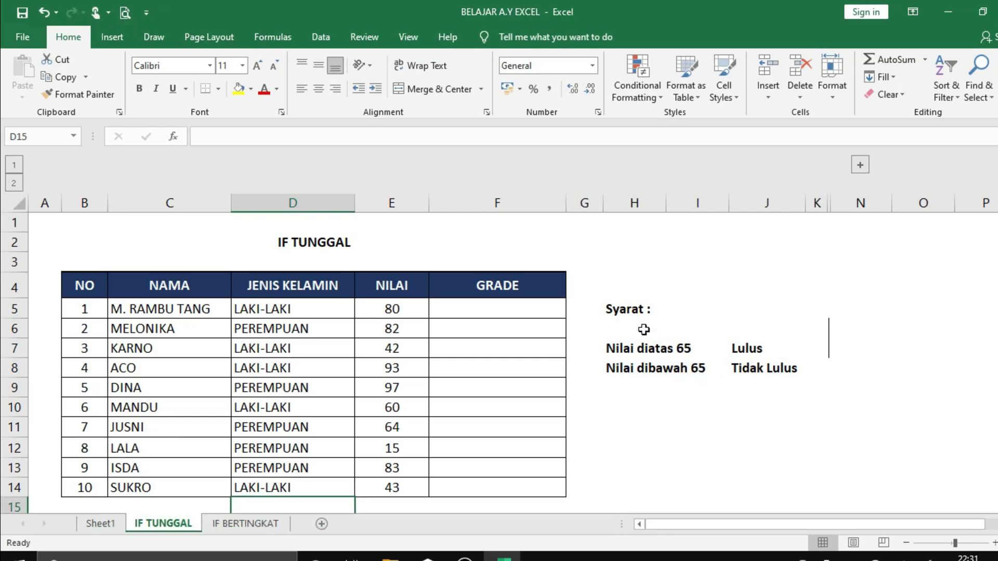
{"action": "left_click_drag", "start_coordinate": [756, 348], "coordinate": [761, 366]}
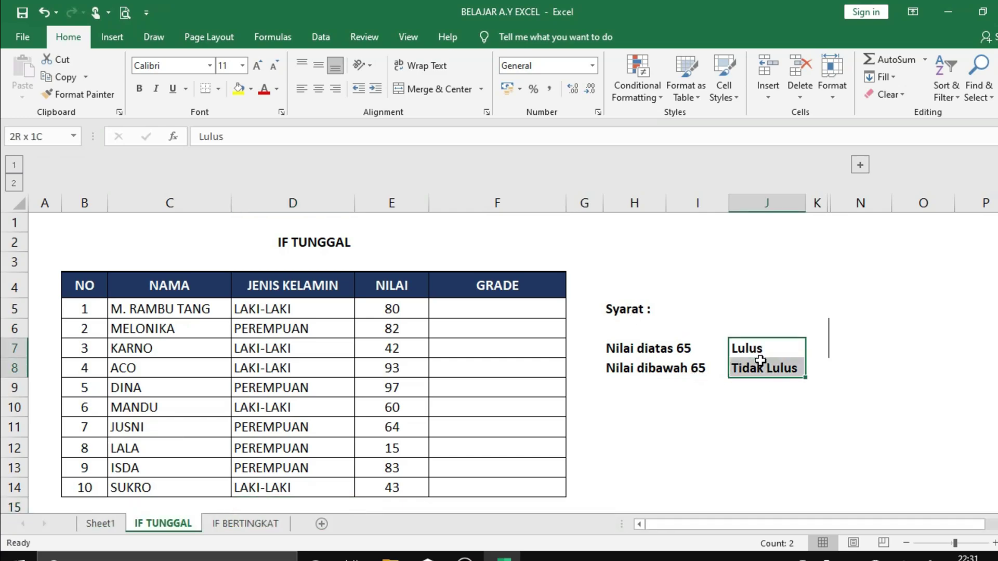
{"action": "left_click", "coordinate": [698, 410]}
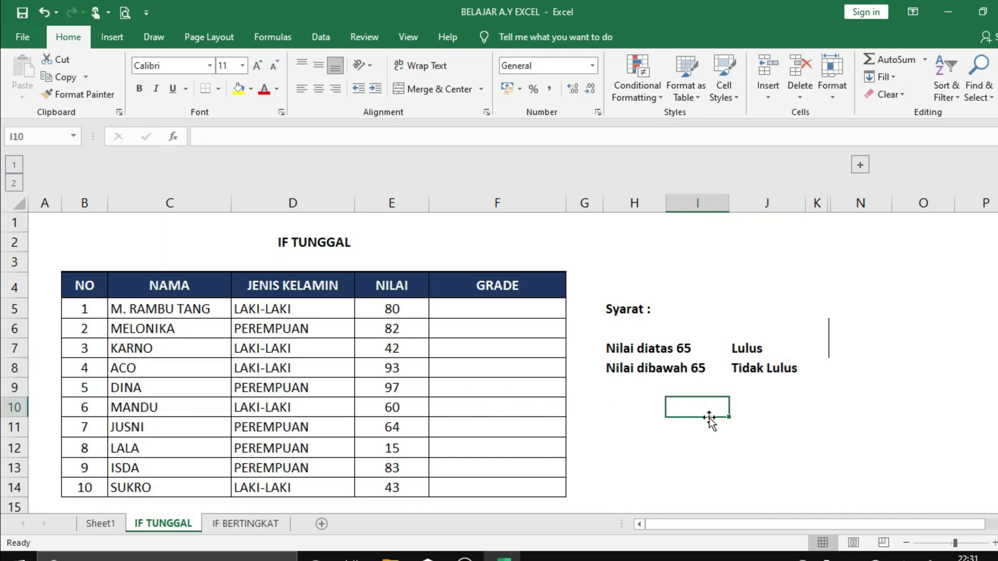
Enter the formula =IF(E5>65;"LULUS";"TIDAK LULUS") in cell F5 of the GRADE column
{"action": "left_click", "coordinate": [508, 312]}
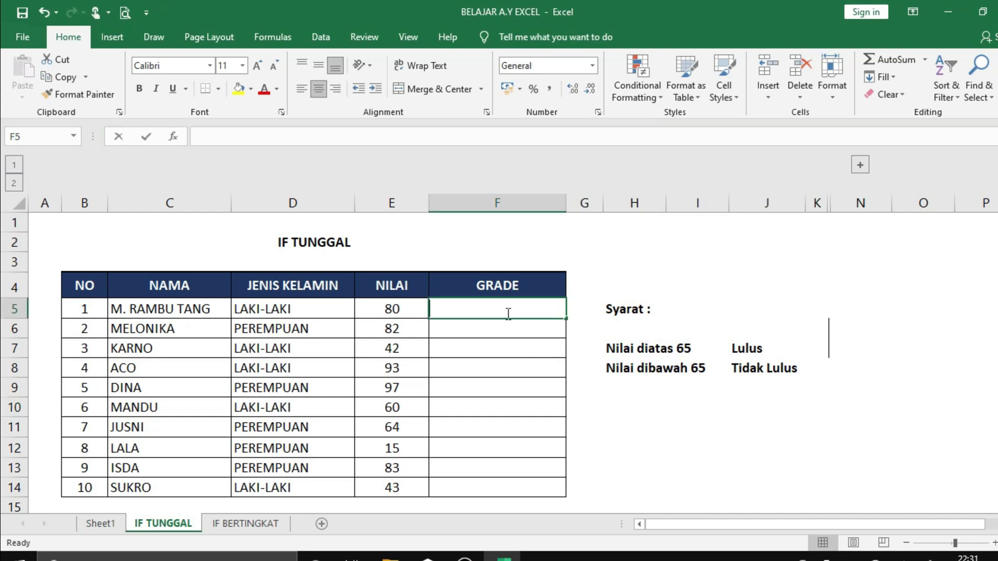
{"action": "type", "text": "=IF"}
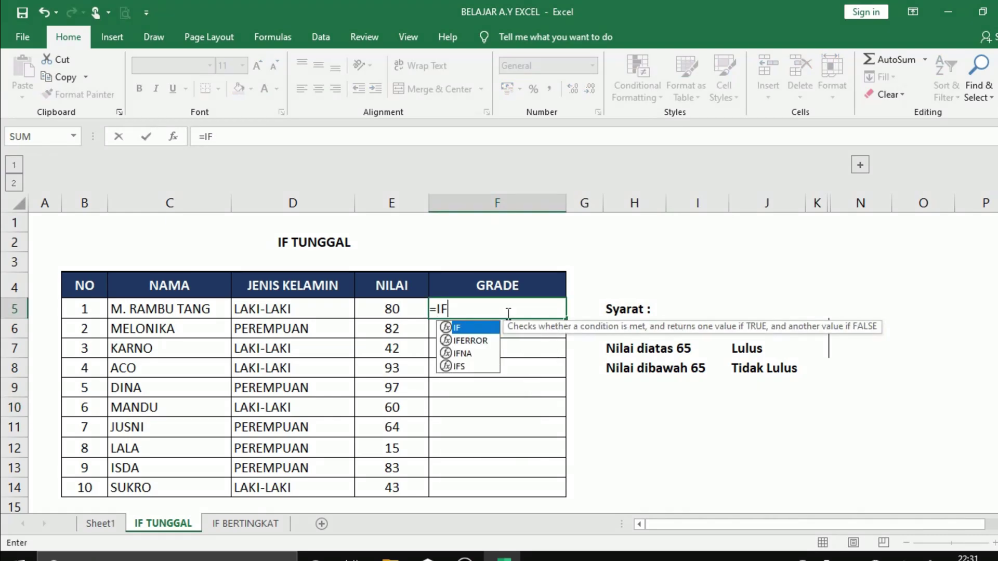
{"action": "type", "text": "("}
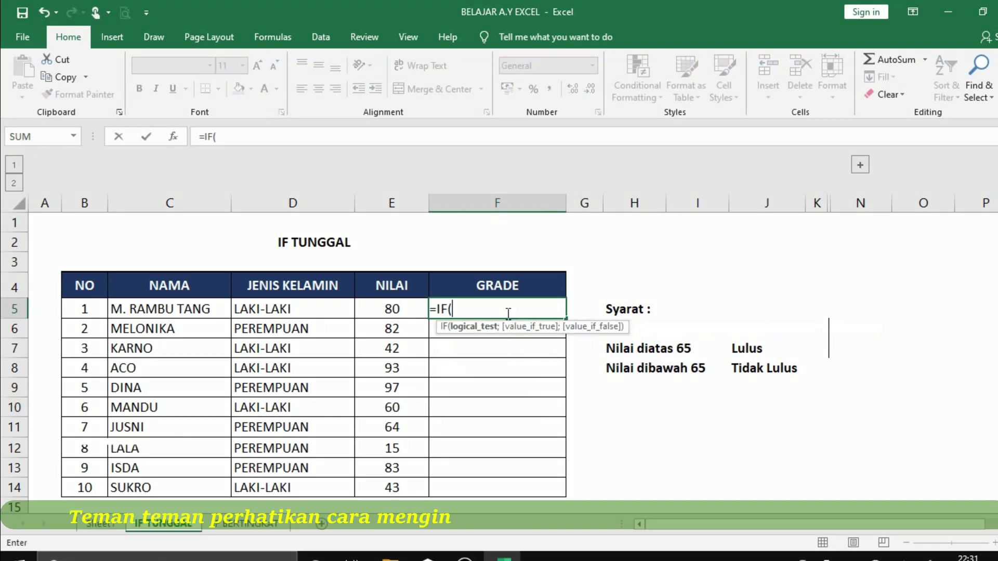
{"action": "left_click", "coordinate": [405, 311]}
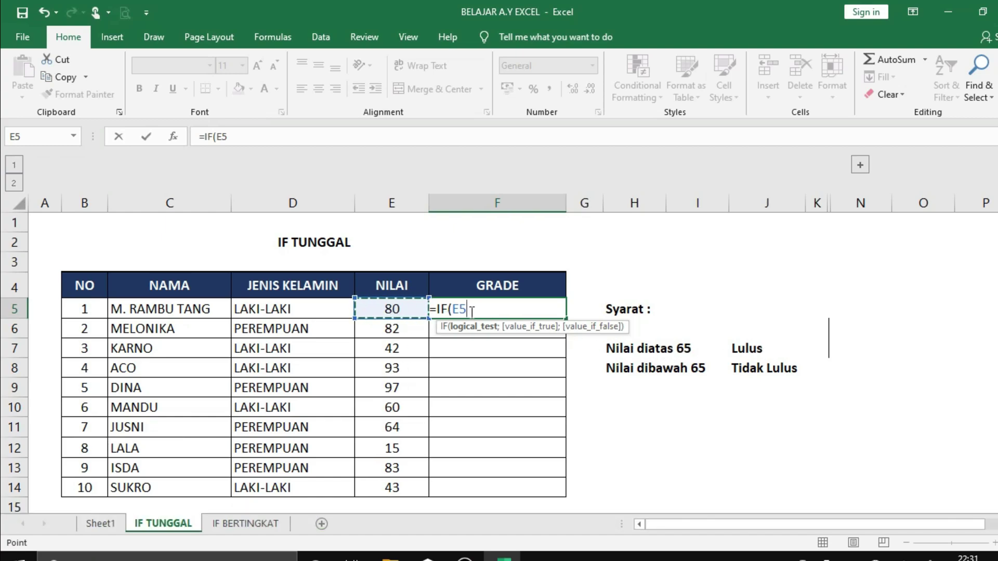
{"action": "type", "text": ">"}
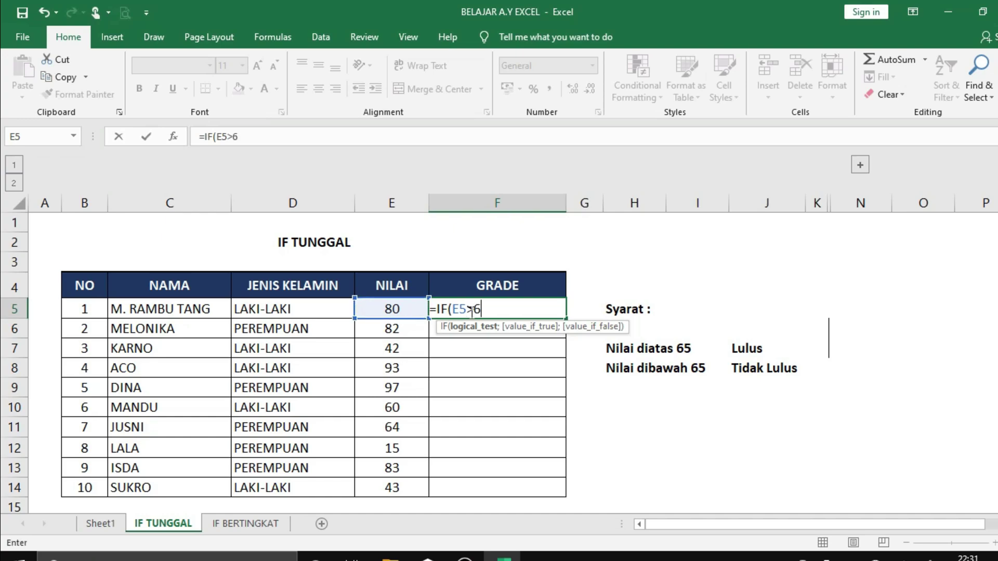
{"action": "type", "text": "65;\"LULUS"}
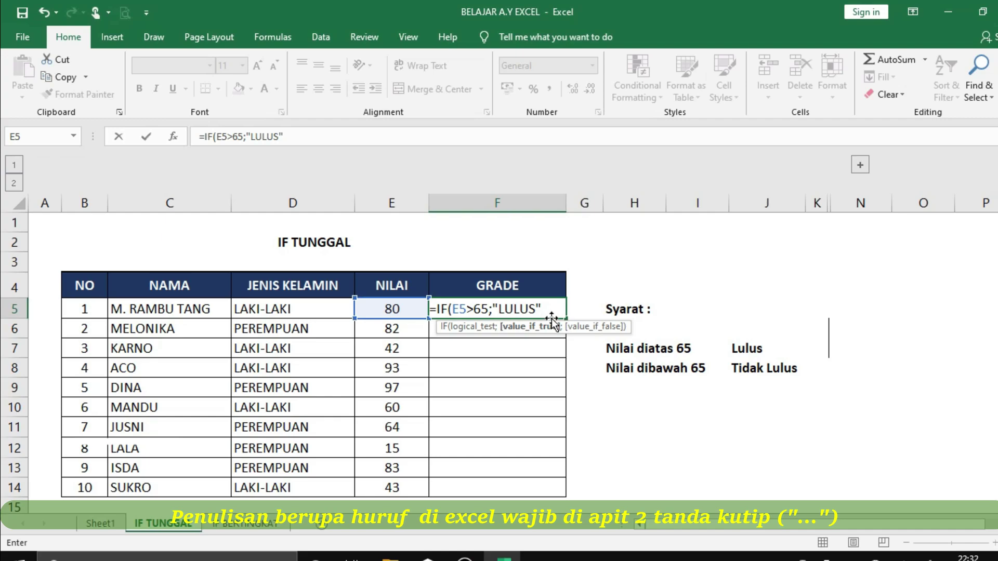
{"action": "type", "text": ";"}
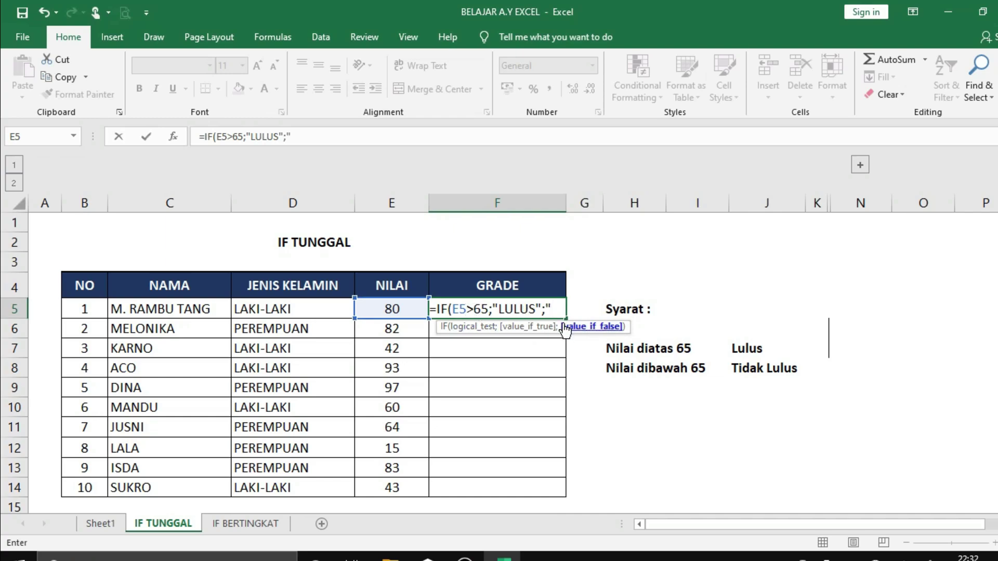
{"action": "type", "text": "O"}
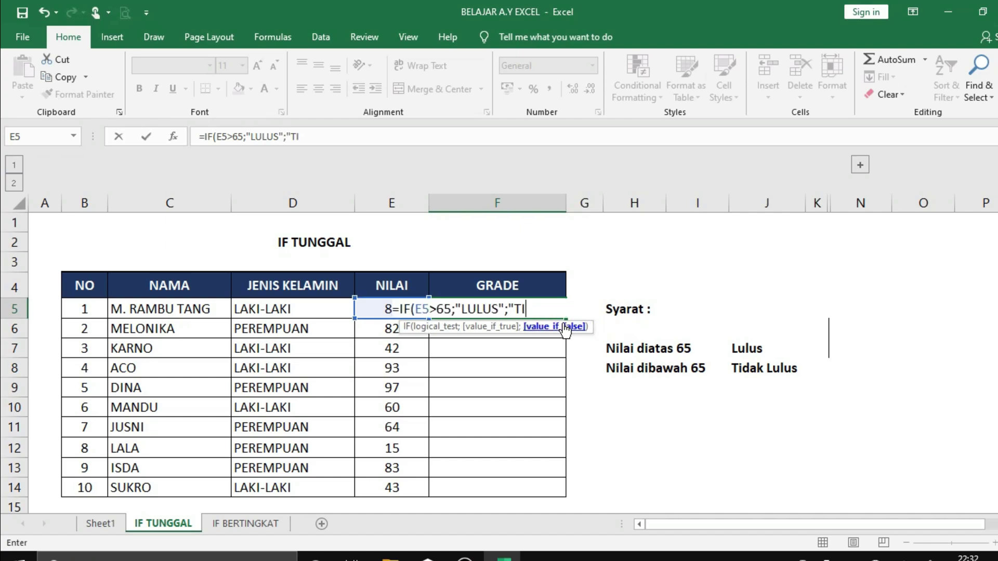
{"action": "type", "text": "DAK LULUS"}
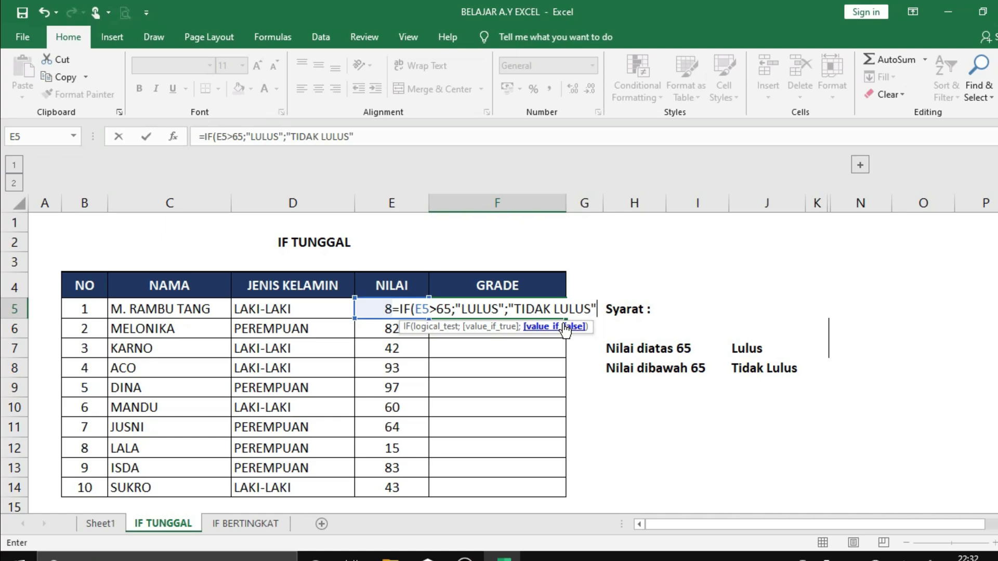
{"action": "key", "text": "Return"}
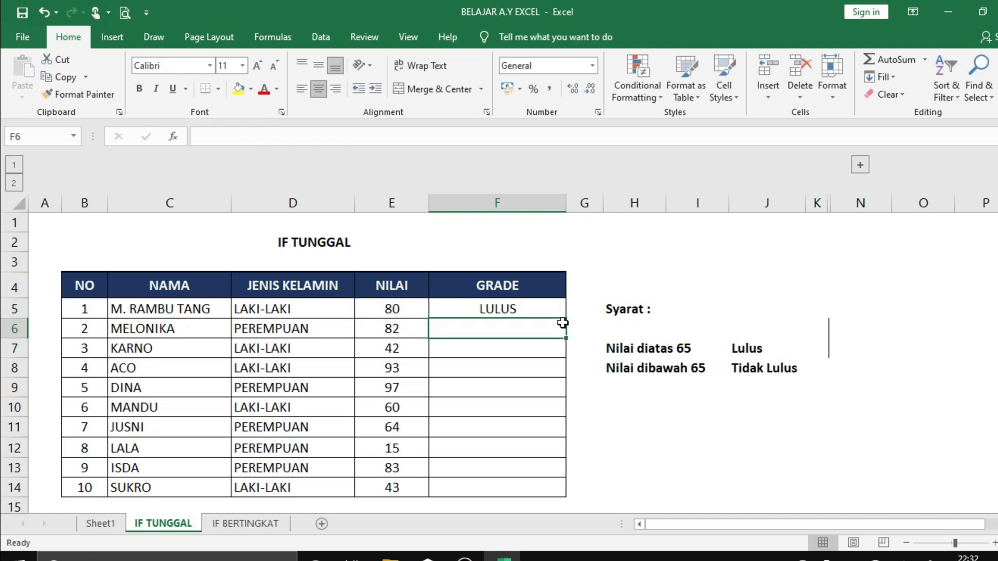
Fill the F5 formula down the GRADE column through F14
{"action": "left_click", "coordinate": [549, 314]}
{"action": "double_click", "coordinate": [566, 320]}
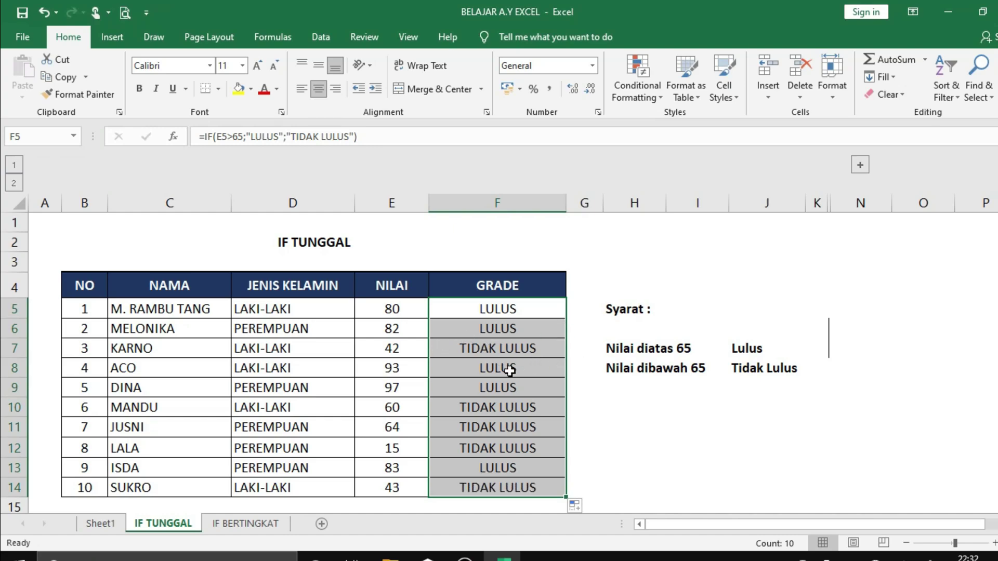
{"action": "left_click", "coordinate": [529, 311]}
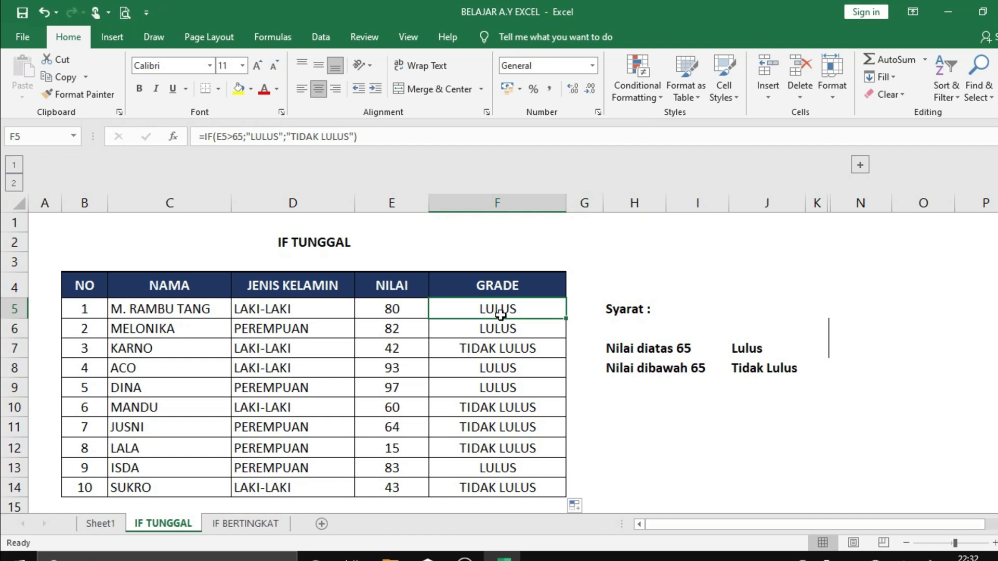
Switch to the IF BERTINGKAT sheet and examine the score ranges for grades A to E in rows 7 to 11
{"action": "left_click", "coordinate": [289, 518]}
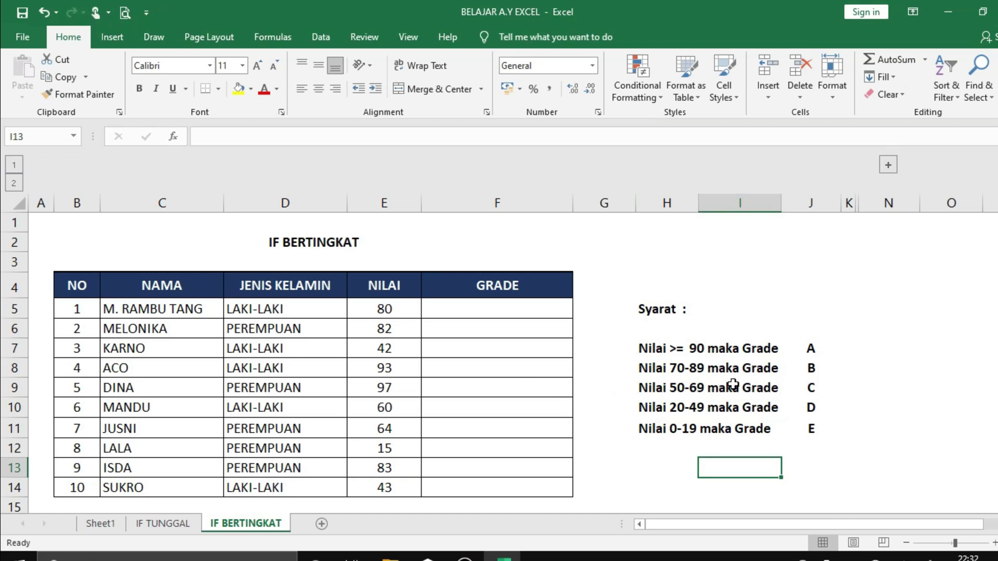
{"action": "left_click", "coordinate": [810, 351]}
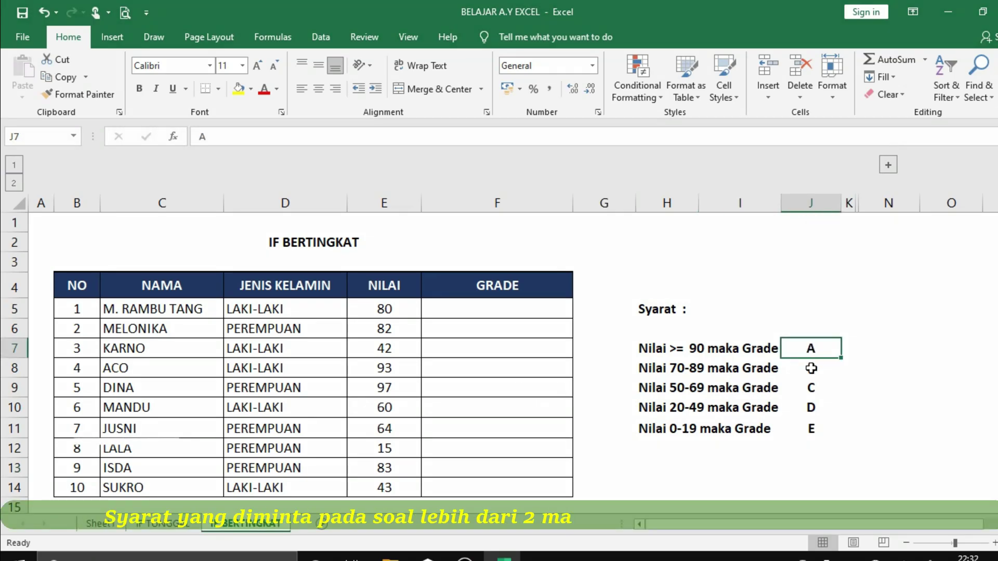
{"action": "left_click_drag", "start_coordinate": [811, 368], "coordinate": [811, 426]}
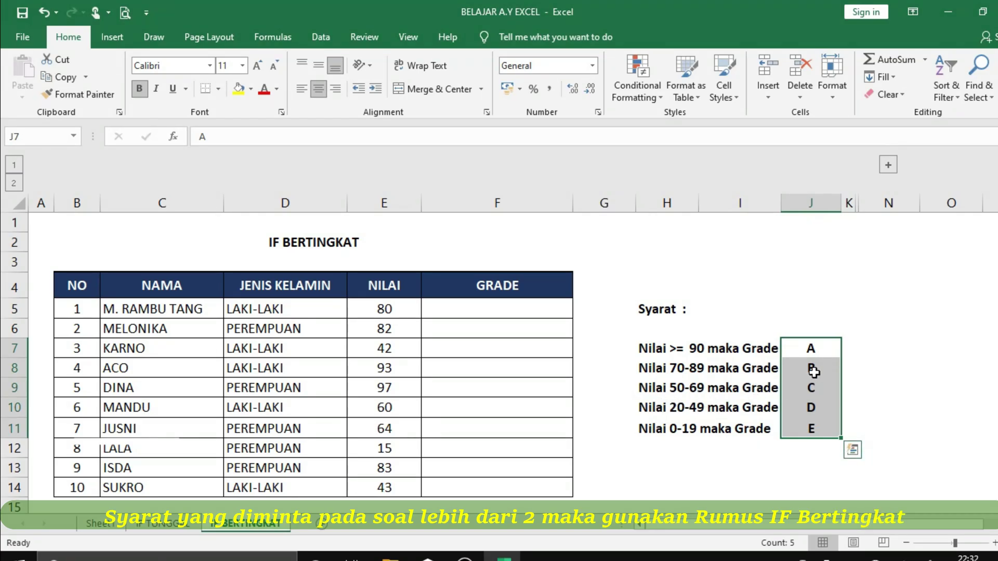
{"action": "left_click", "coordinate": [869, 354]}
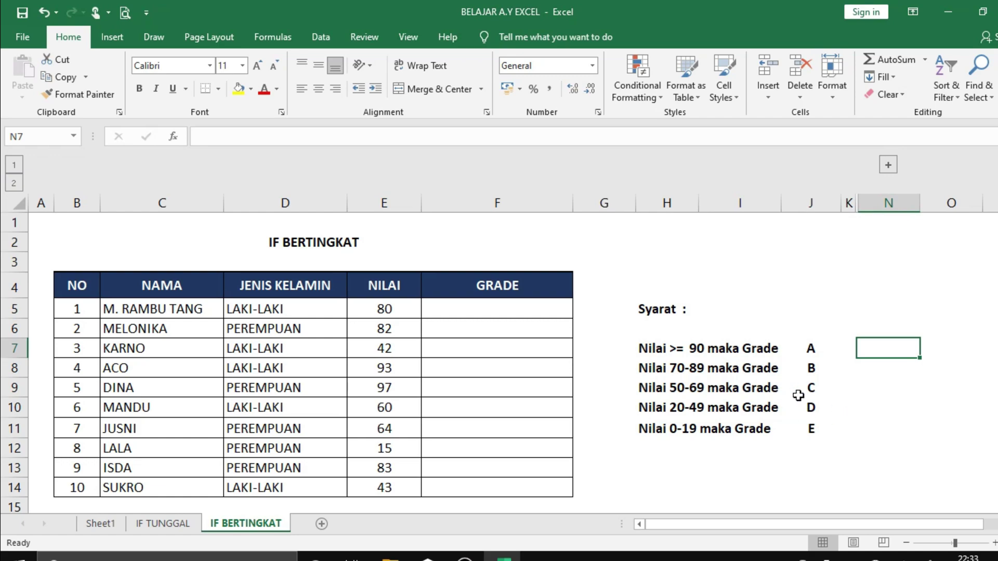
{"action": "left_click_drag", "start_coordinate": [812, 348], "coordinate": [811, 435]}
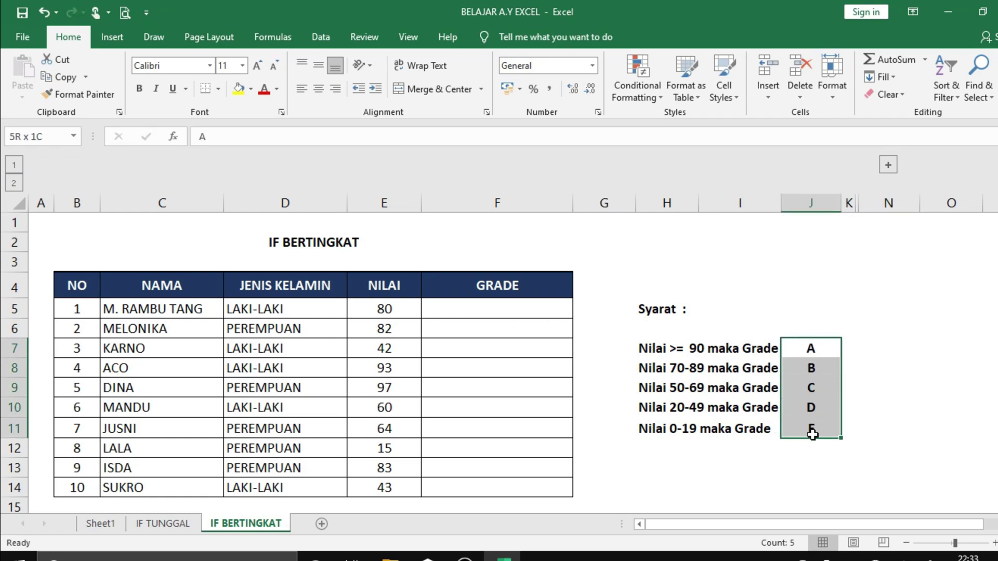
{"action": "left_click", "coordinate": [749, 449]}
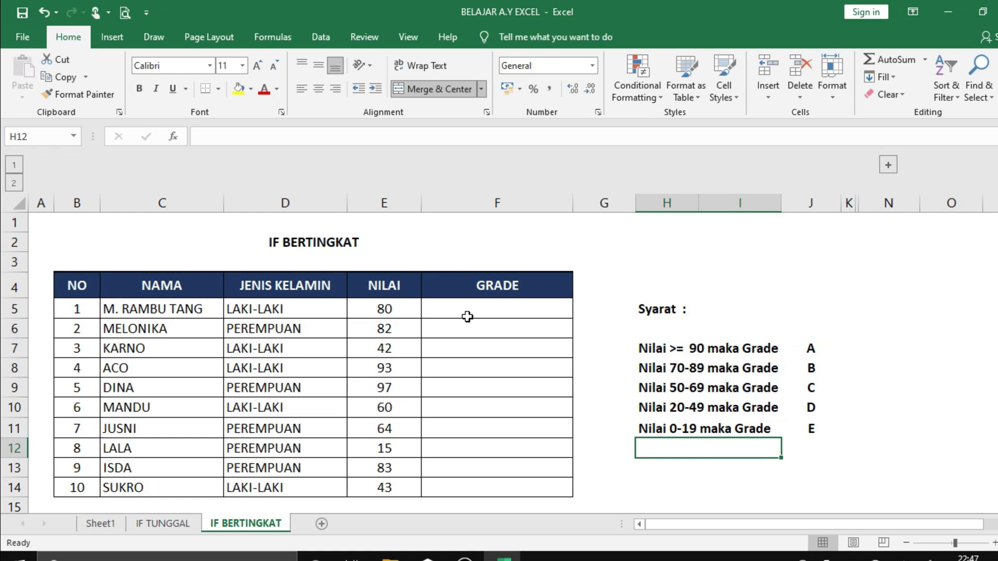
Begin a nested IF formula in F5 of the GRADE column with =IF(E5>=90;"A"; as the first condition
{"action": "left_click", "coordinate": [480, 306]}
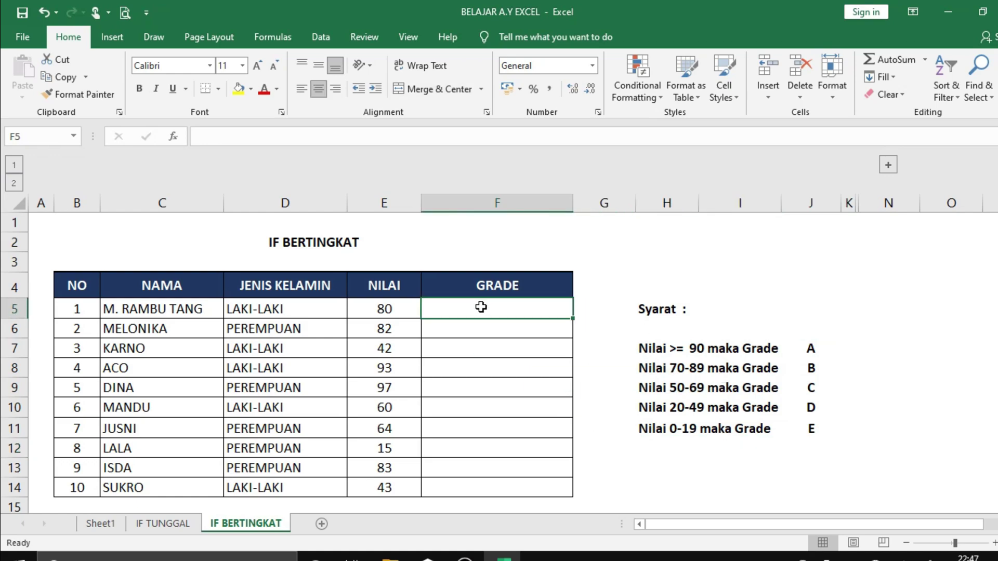
{"action": "type", "text": "=I"}
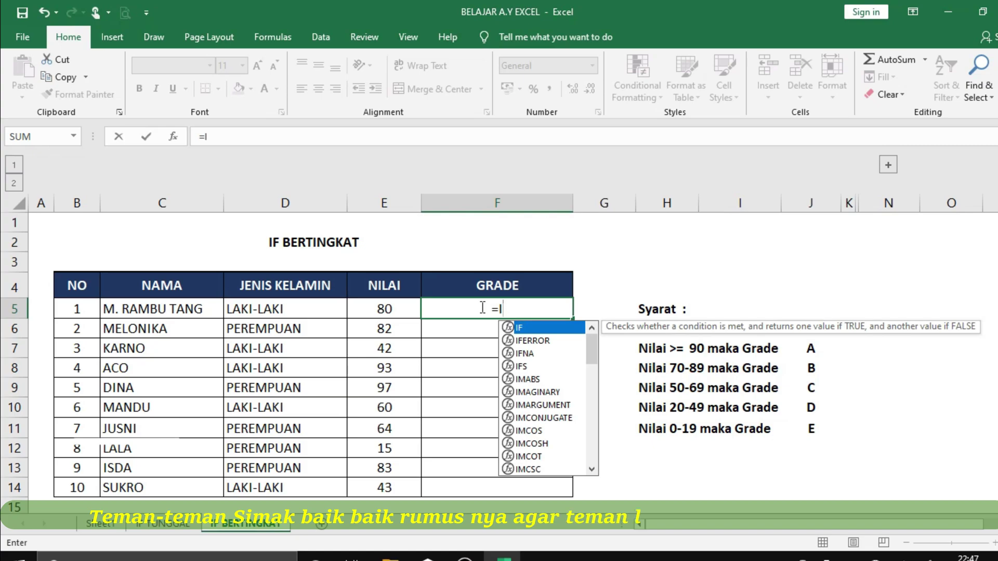
{"action": "type", "text": "F("}
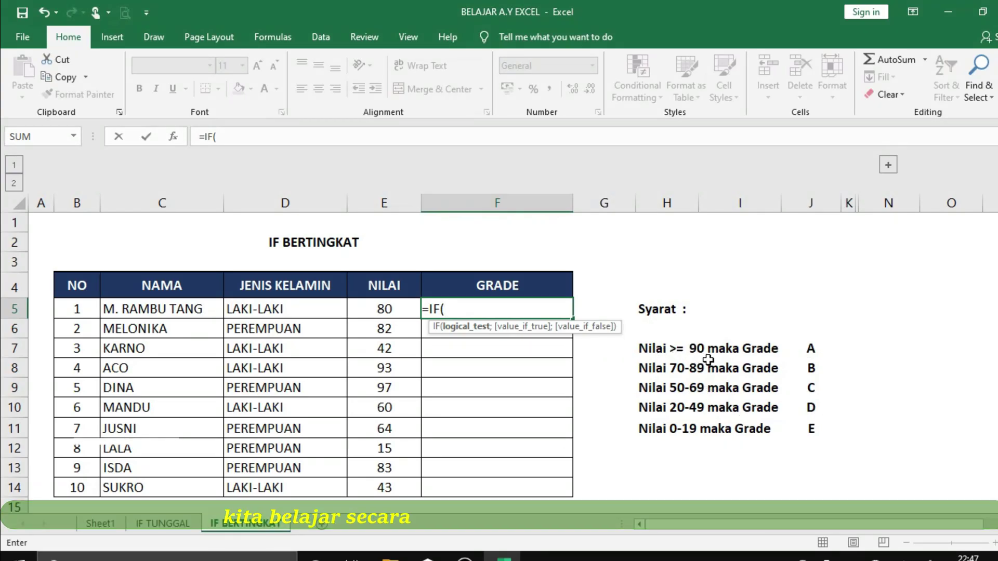
{"action": "left_click", "coordinate": [385, 309]}
{"action": "type", "text": ">"}
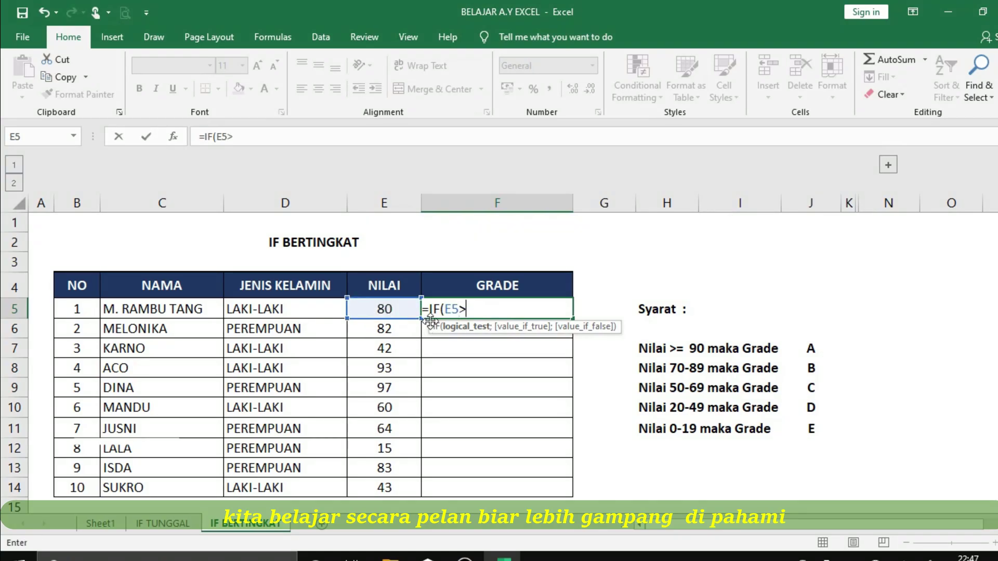
{"action": "type", "text": "="}
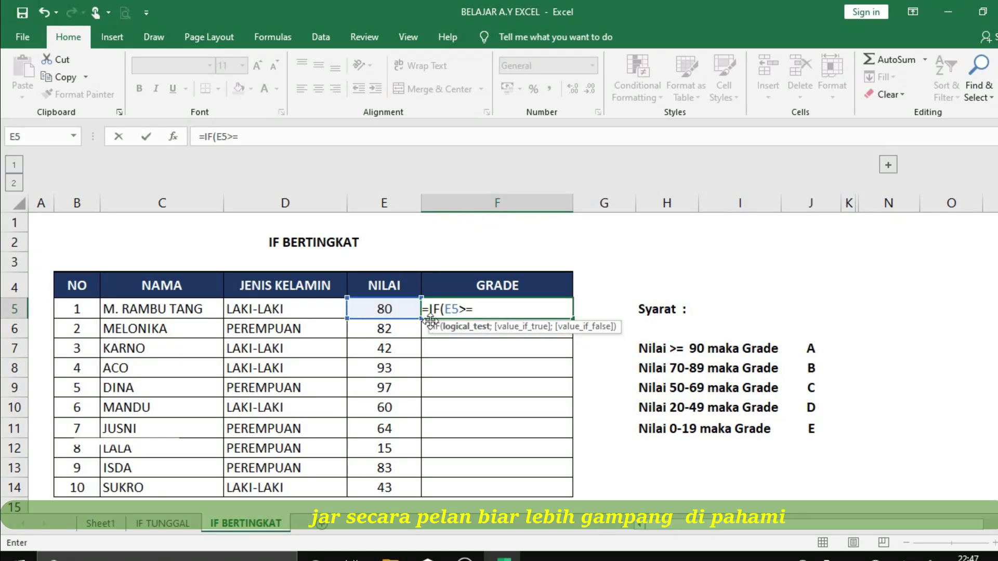
{"action": "type", "text": "90"}
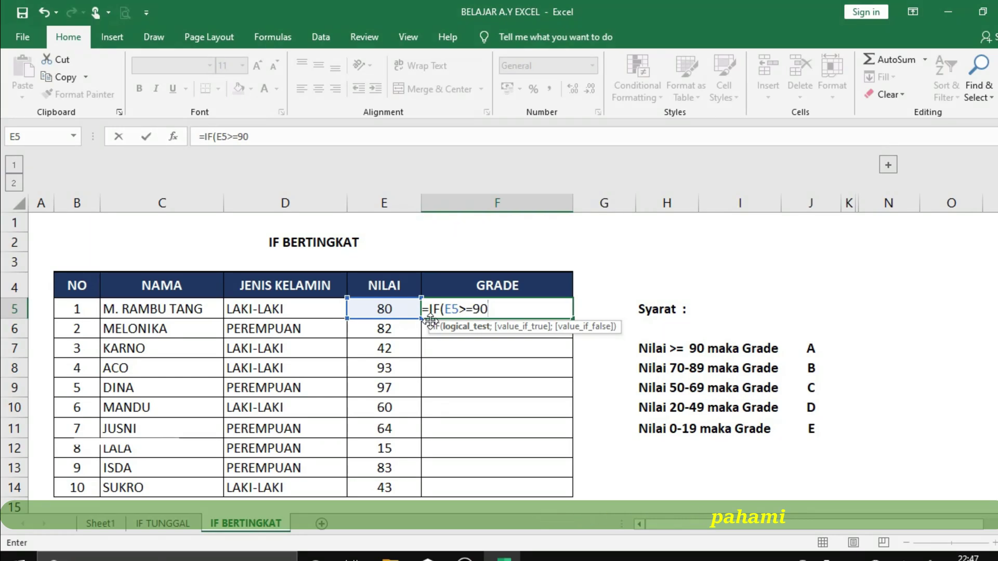
{"action": "type", "text": ";\"A"}
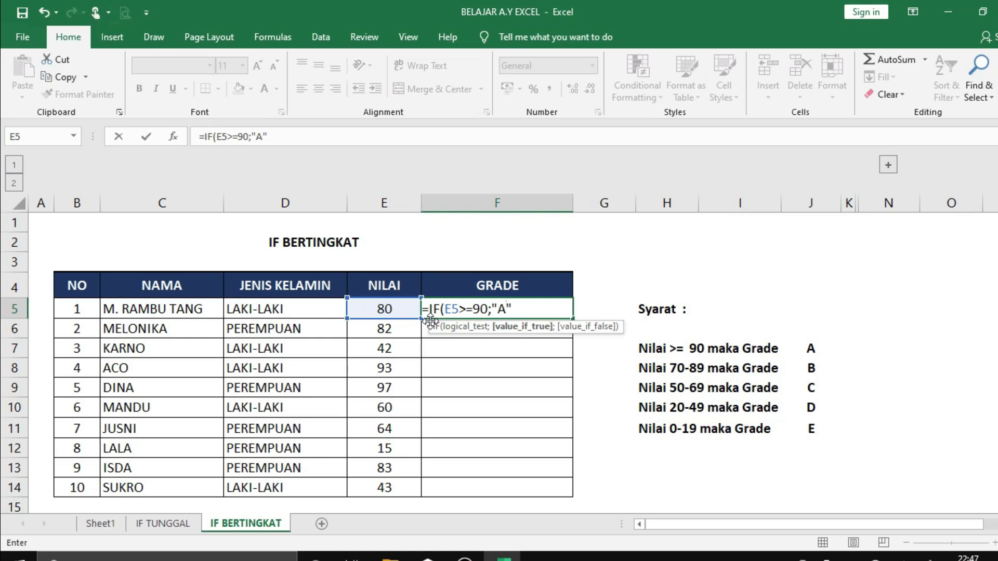
{"action": "type", "text": "\";"}
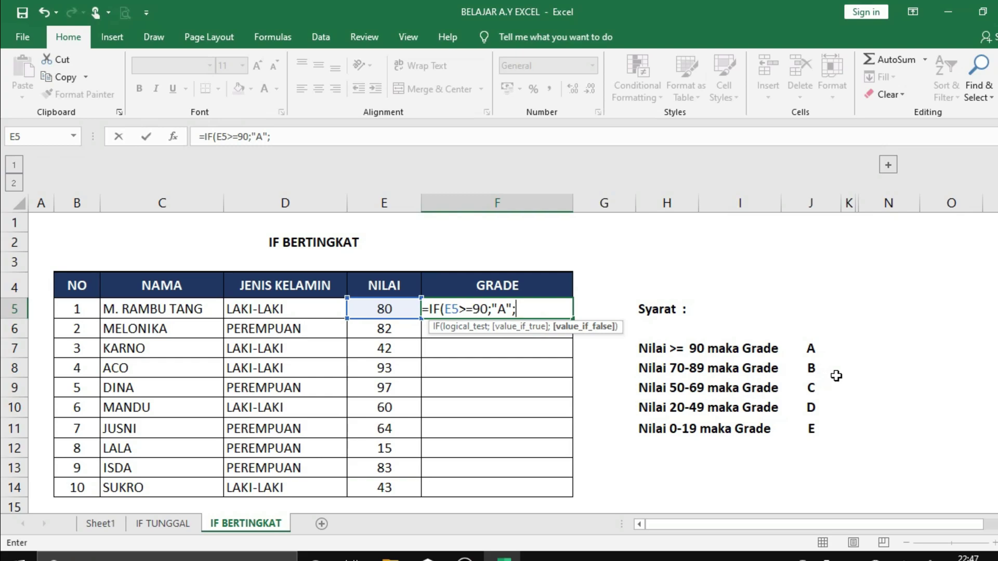
Add a second IF level to the F5 formula that returns "B" when E5>70, and open a third IF
{"action": "type", "text": "IF("}
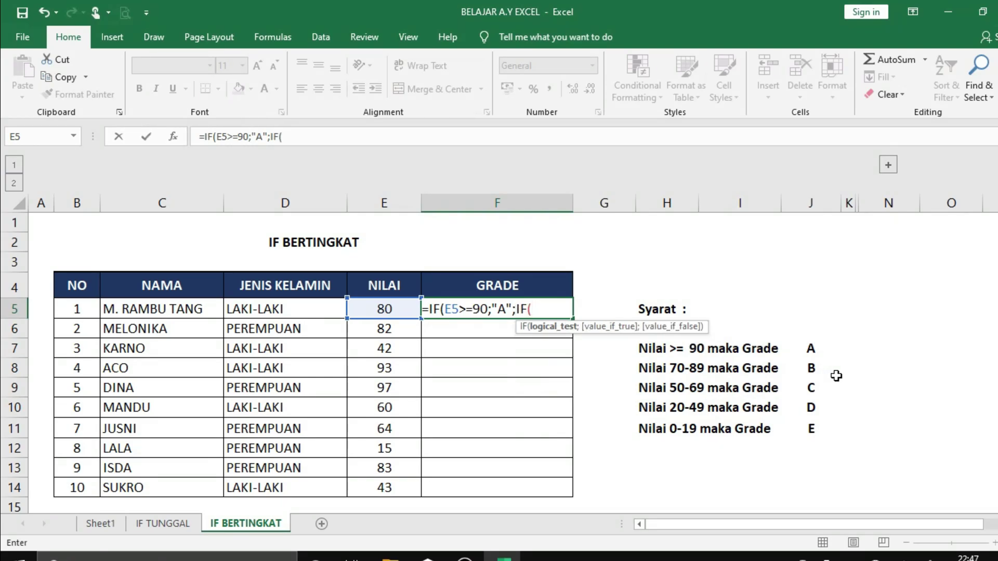
{"action": "left_click", "coordinate": [390, 309]}
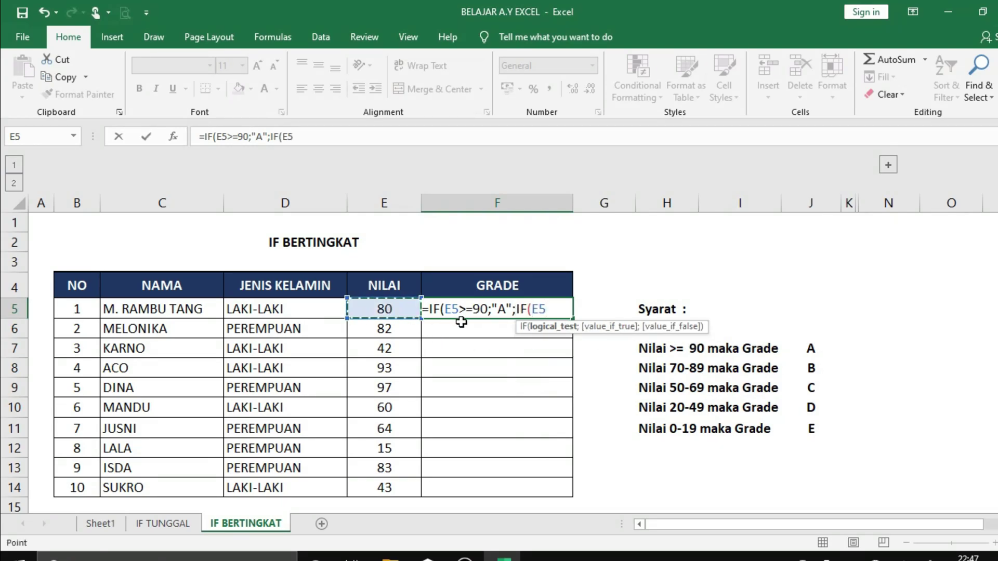
{"action": "type", "text": ">70"}
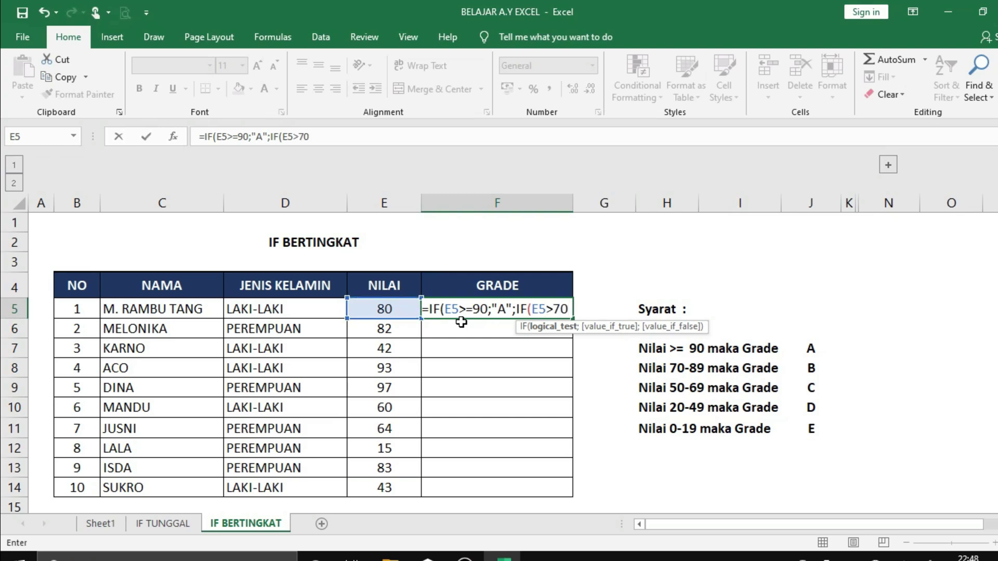
{"action": "type", "text": ";"}
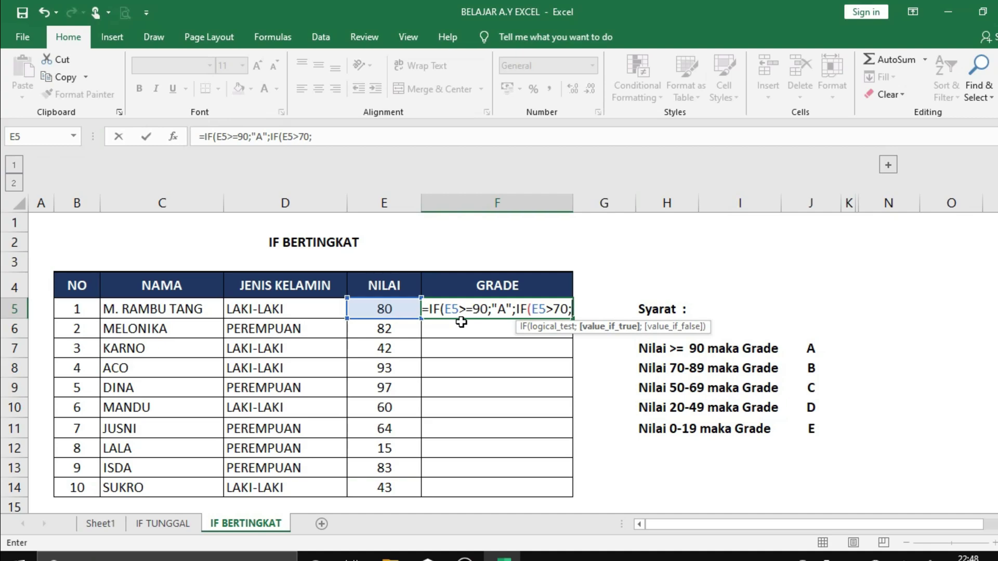
{"action": "type", "text": "\""}
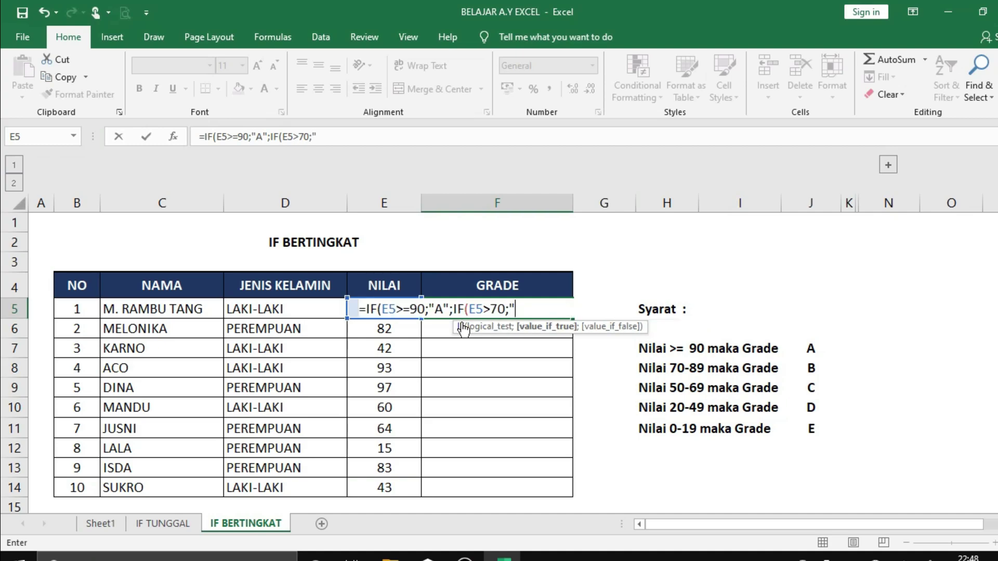
{"action": "type", "text": "B\";IF"}
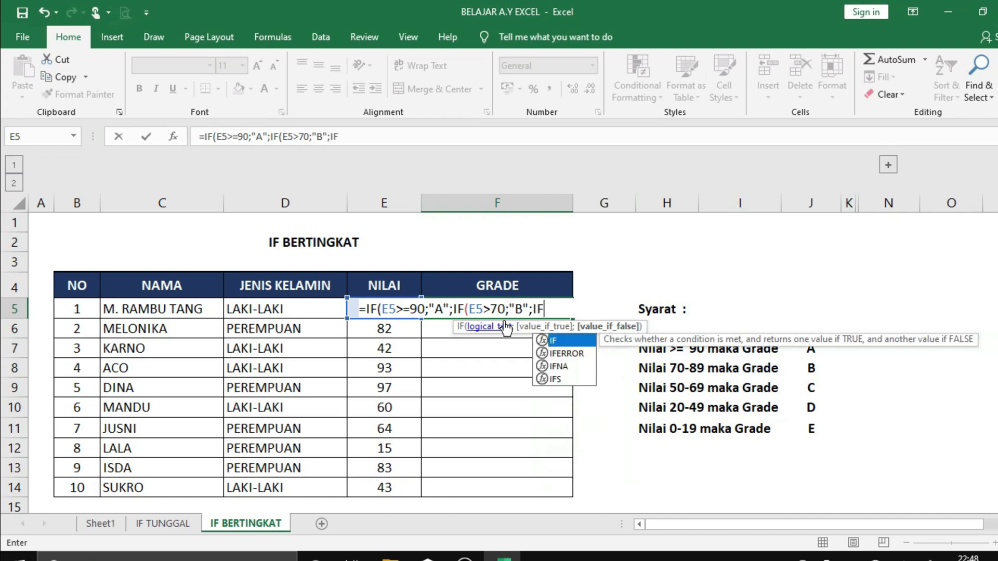
Complete the third IF level of the F5 formula with the condition E5>50 and the result "C"
{"action": "type", "text": "("}
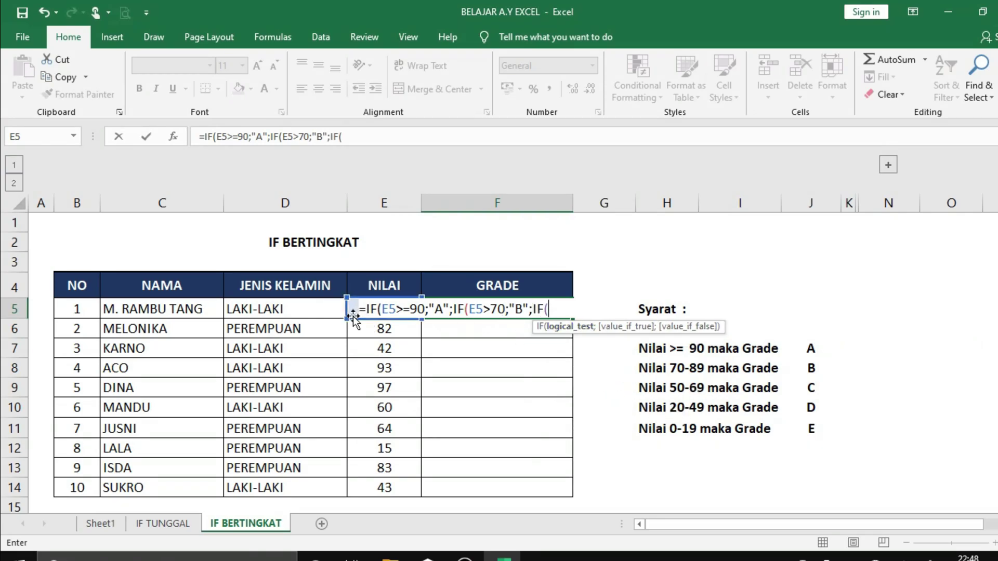
{"action": "type", "text": "E"}
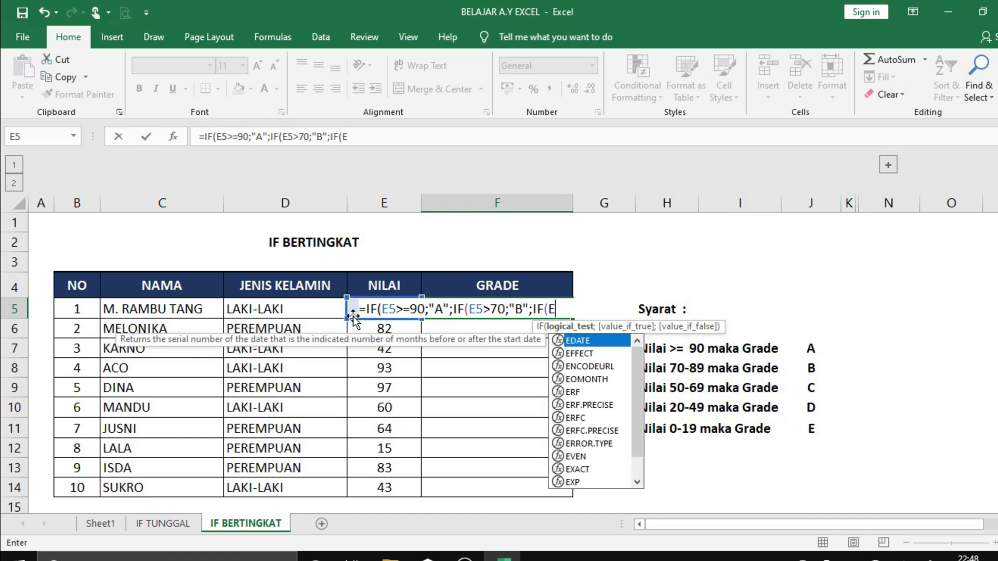
{"action": "type", "text": "5"}
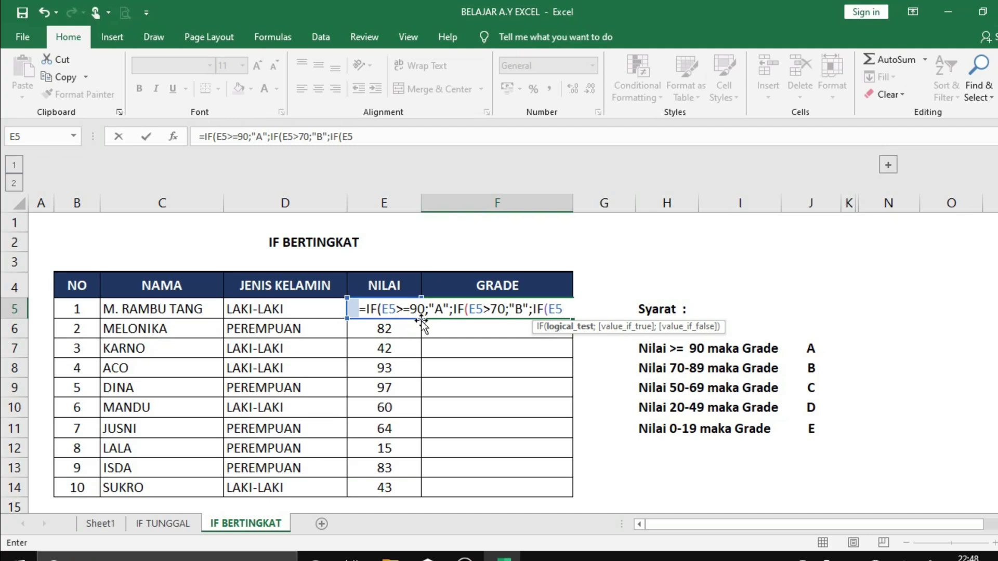
{"action": "type", "text": ">50;"}
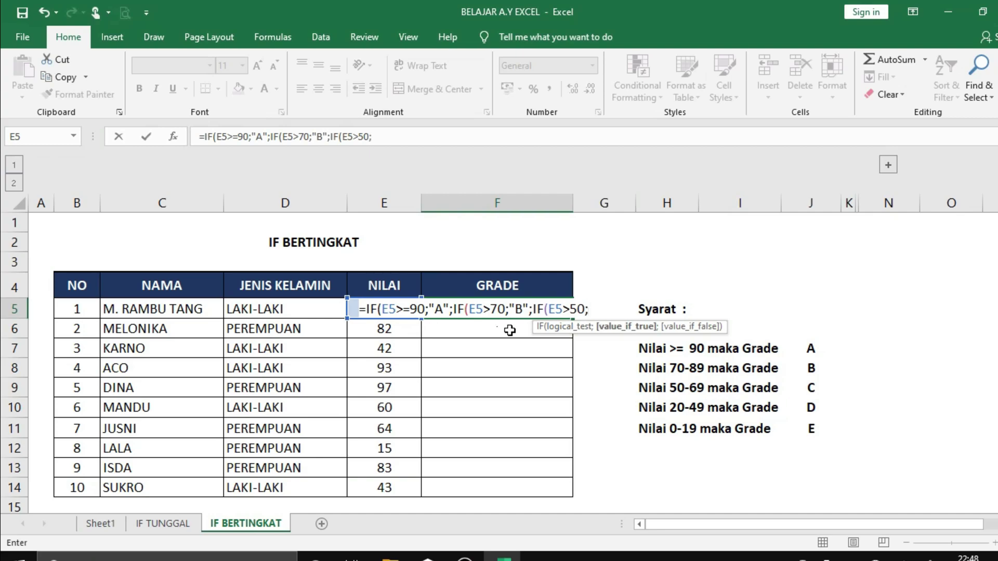
{"action": "type", "text": "\"C\";"}
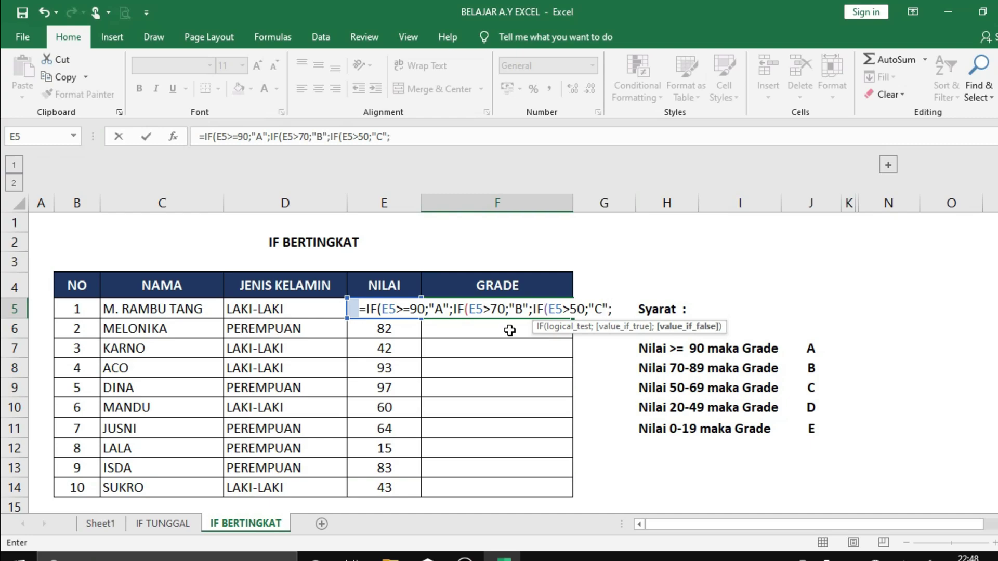
Add a fourth IF level to the F5 formula with the condition E5>20 and the result "D"
{"action": "type", "text": "IF("}
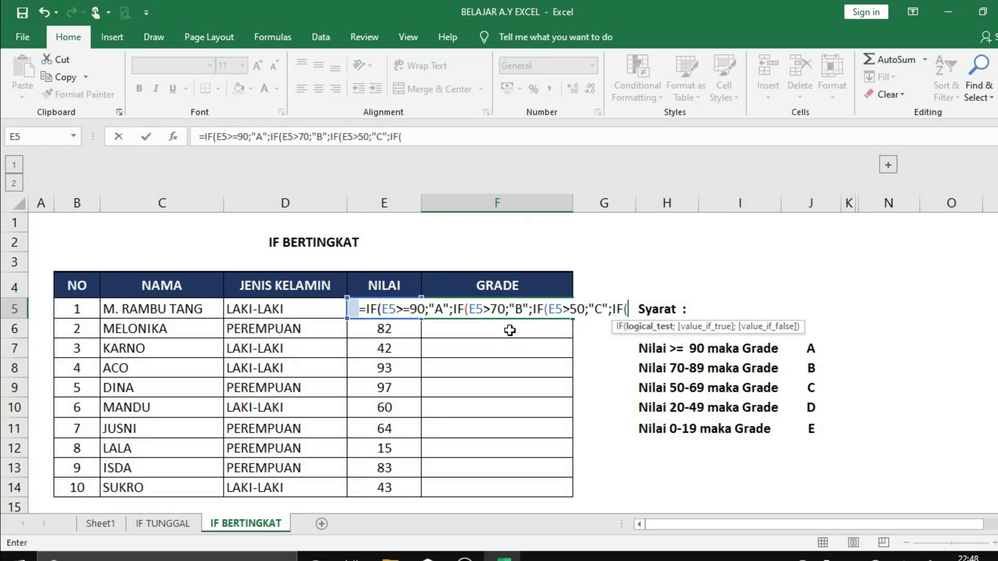
{"action": "type", "text": "E5"}
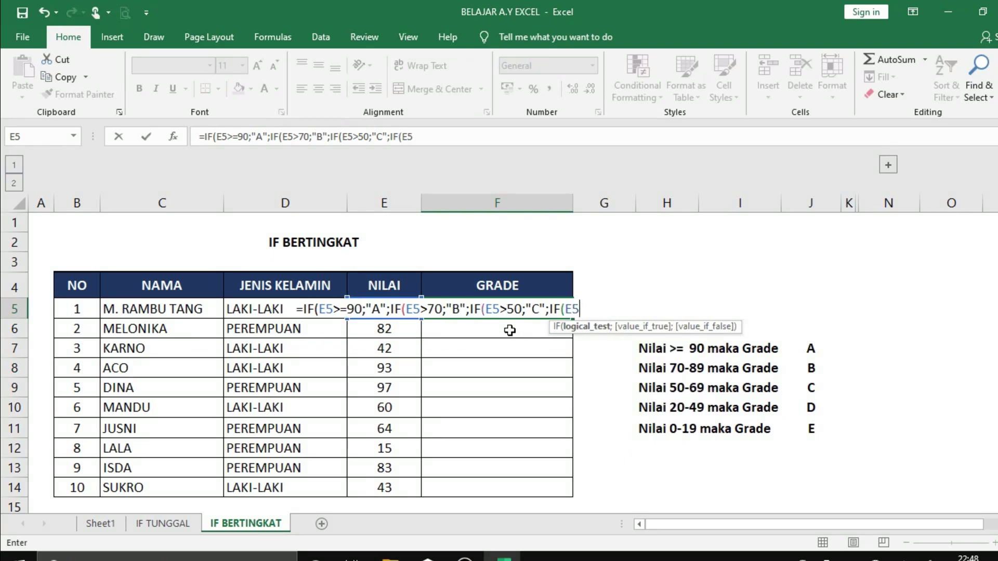
{"action": "type", "text": ">20;"}
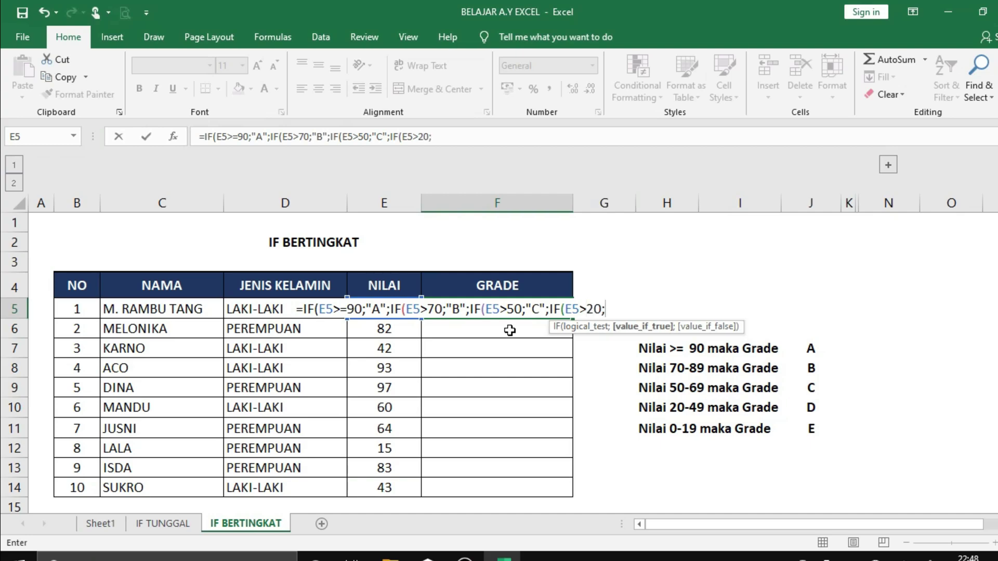
{"action": "type", "text": "\"D\";"}
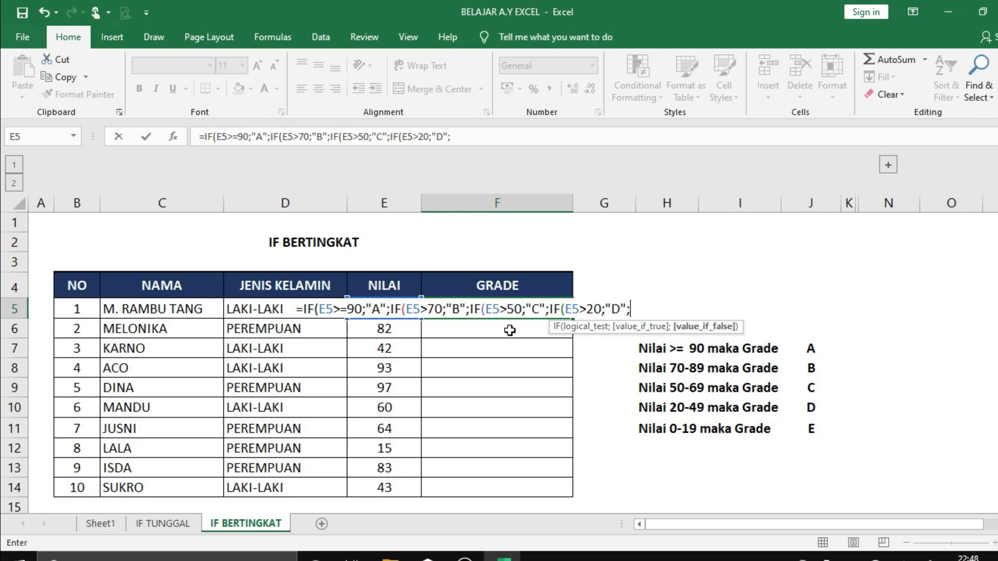
Add a fifth IF level to the F5 formula with the condition E5>0 and the result "E"
{"action": "type", "text": "IF"}
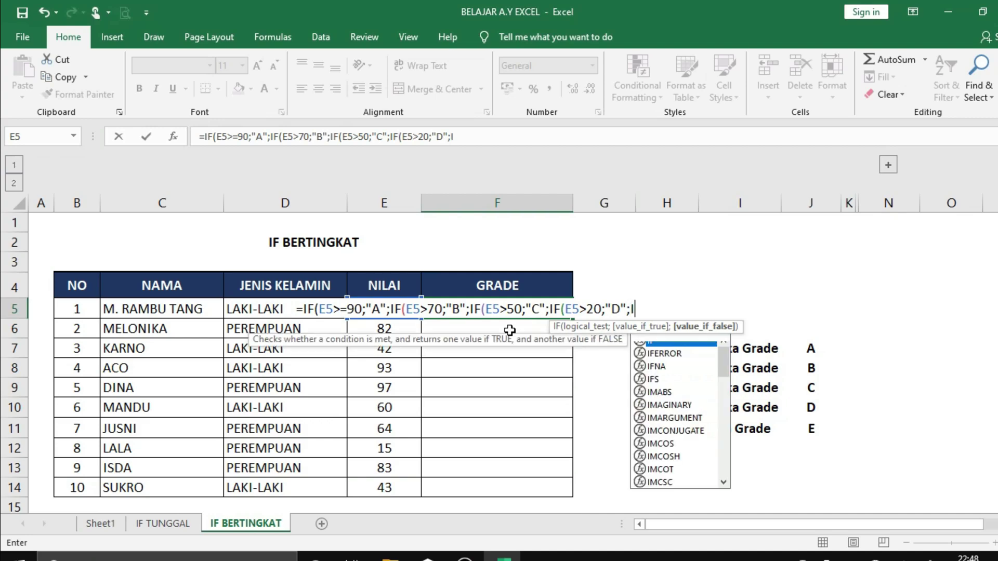
{"action": "type", "text": "("}
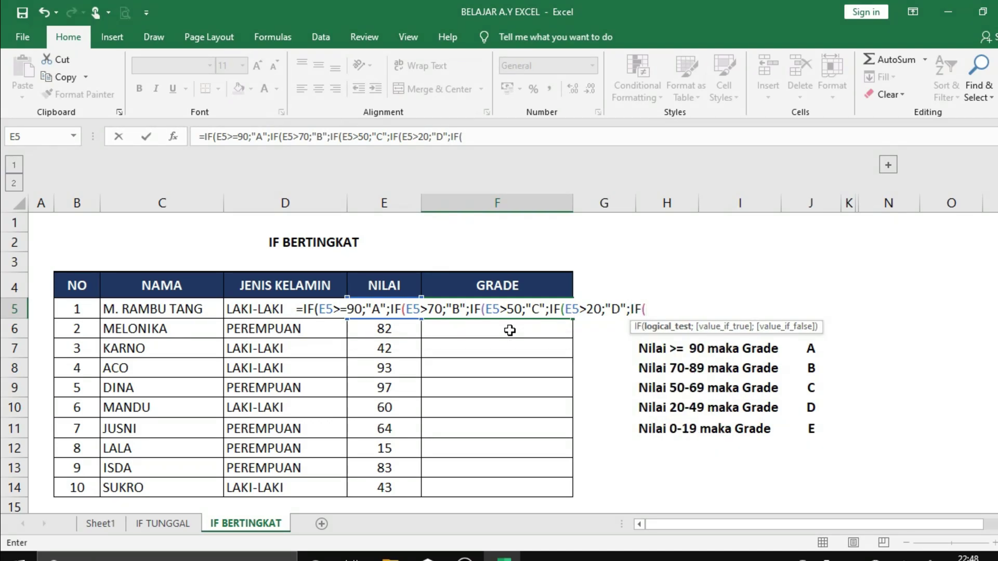
{"action": "type", "text": "E5"}
{"action": "key", "text": "Return"}
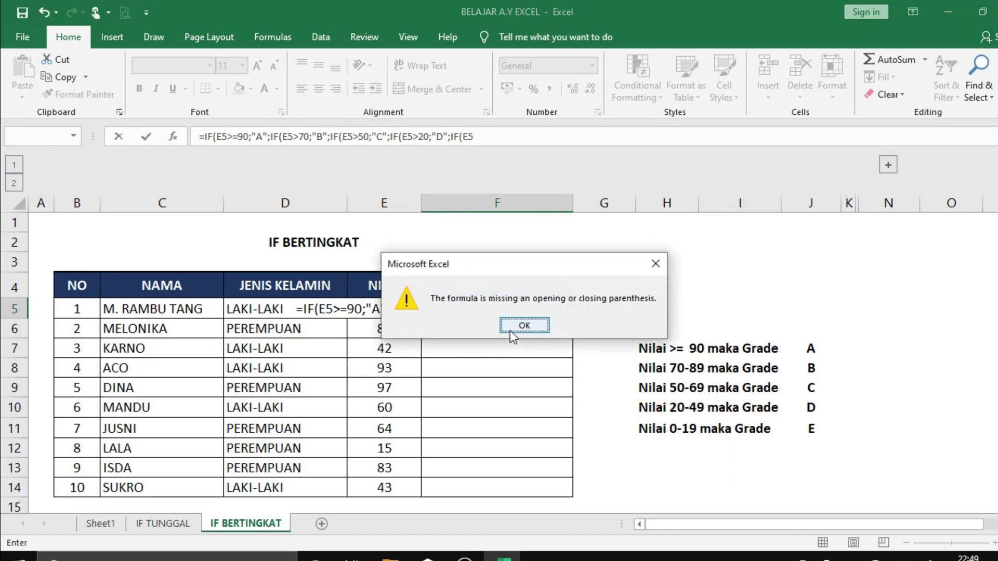
{"action": "key", "text": "Return"}
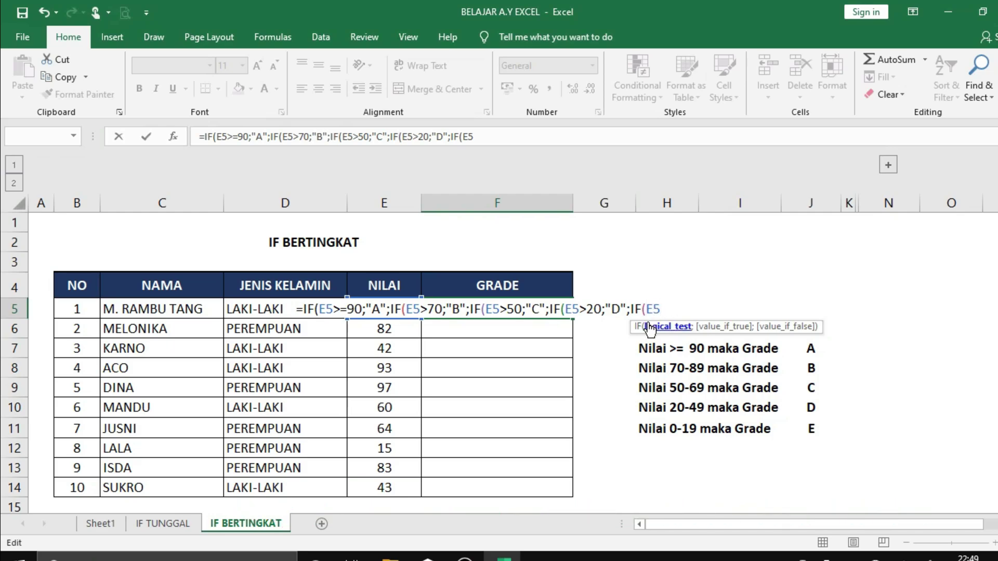
{"action": "type", "text": ">0;\""}
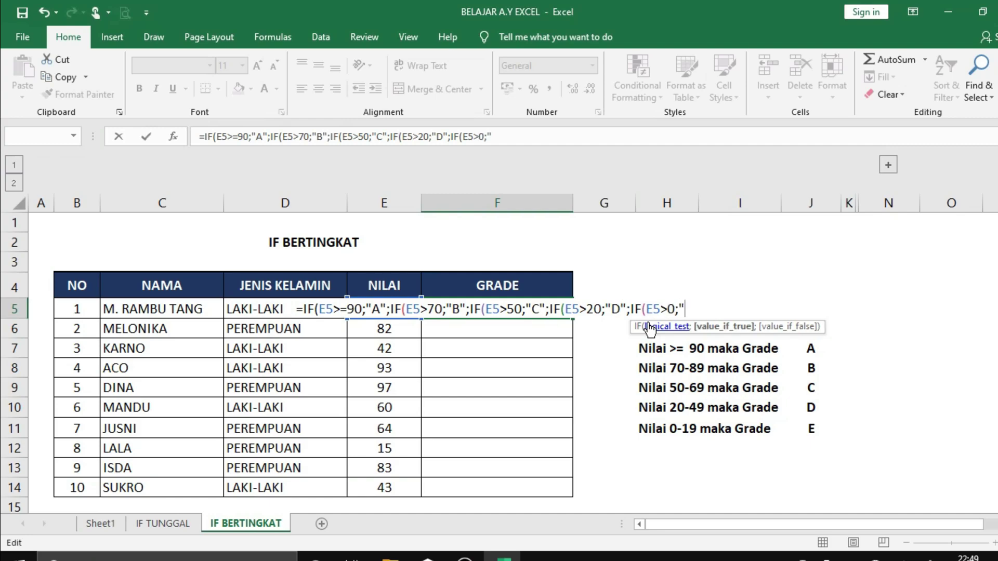
{"action": "type", "text": "E\""}
Finish the F5 formula with an empty text "" as the final false value and five closing parentheses, and enter it
{"action": "left_click_drag", "start_coordinate": [296, 309], "coordinate": [713, 303]}
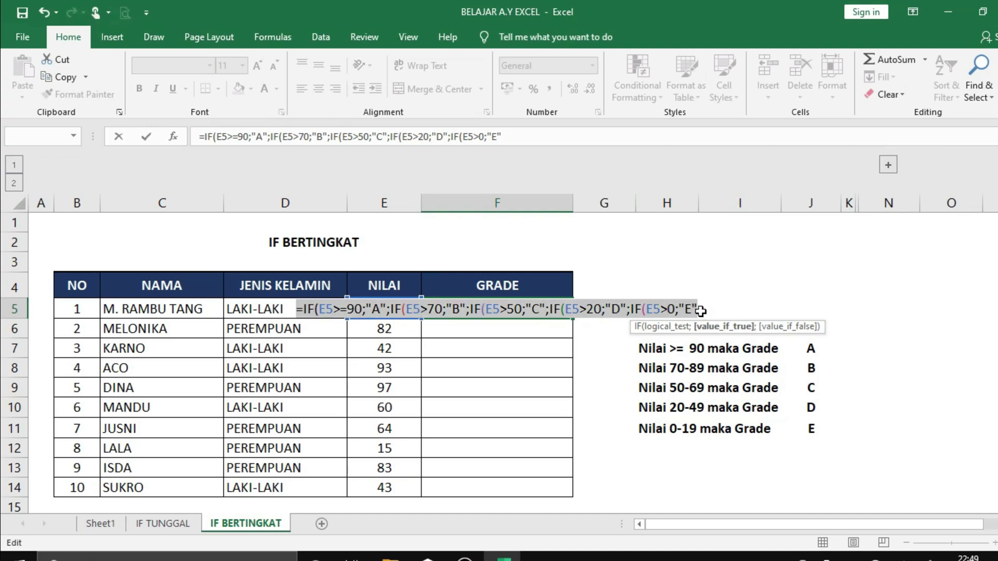
{"action": "left_click", "coordinate": [702, 309]}
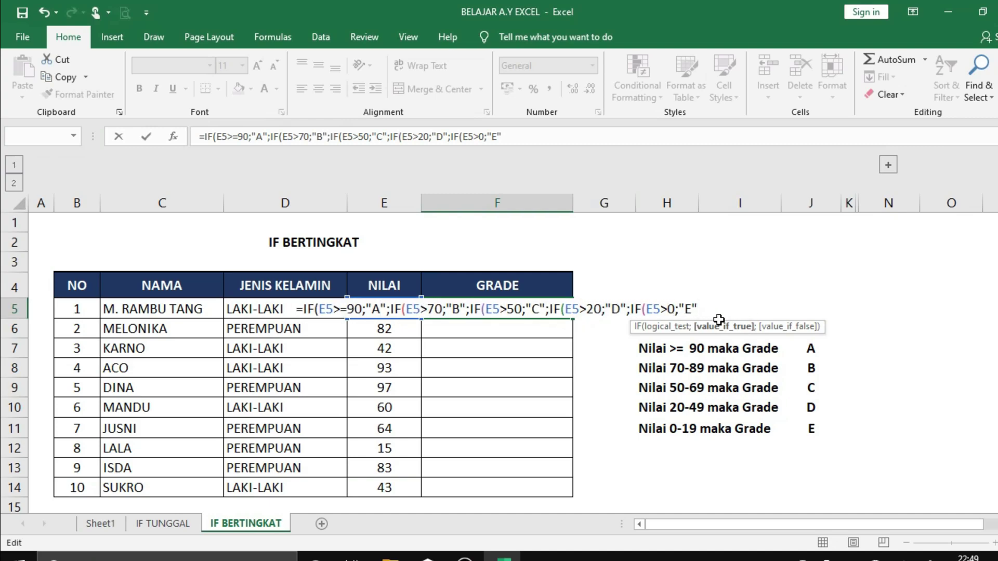
{"action": "type", "text": ";"}
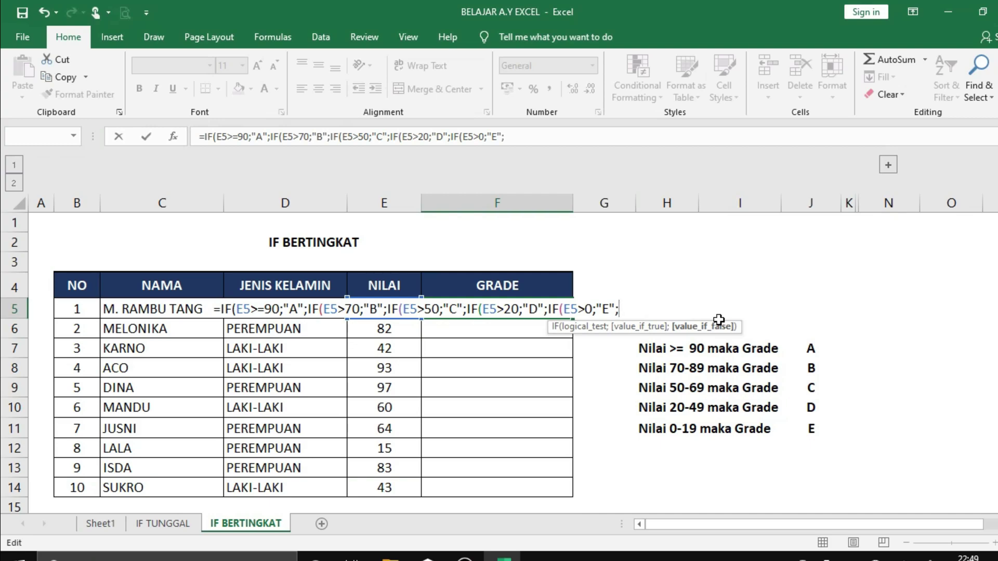
{"action": "type", "text": "0"}
{"action": "key", "text": "BackSpace"}
{"action": "type", "text": "\"\"))))"}
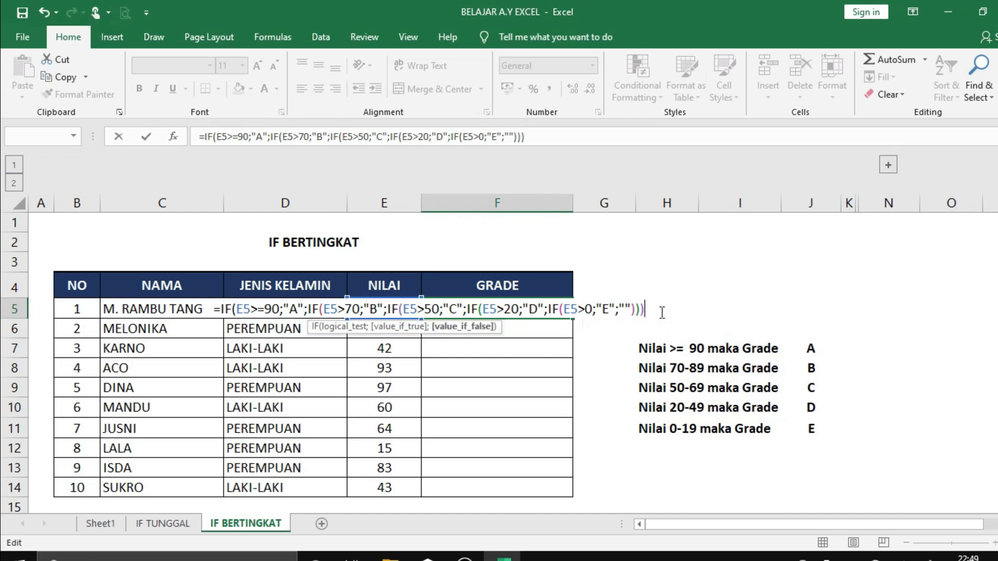
{"action": "type", "text": ")"}
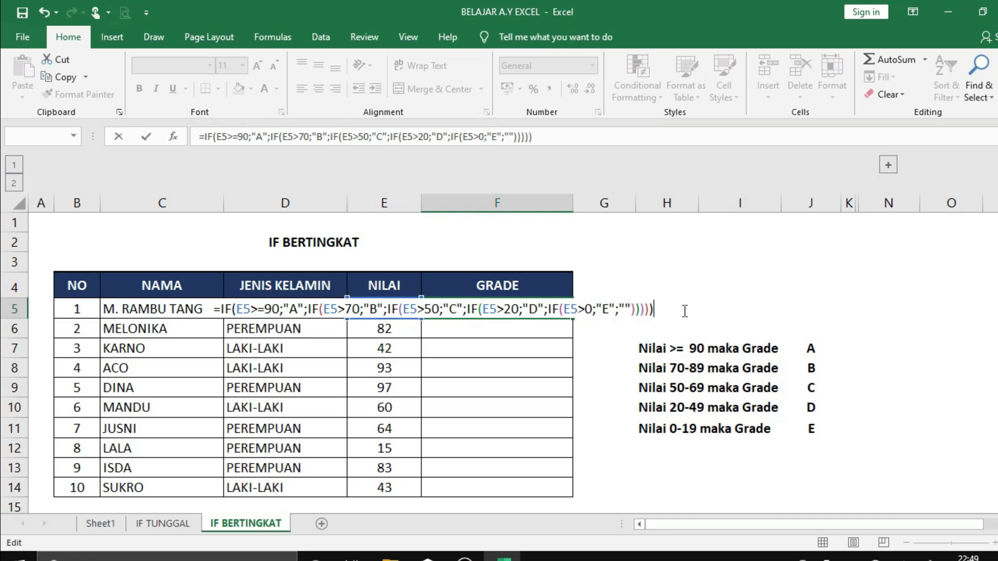
{"action": "key", "text": "Return"}
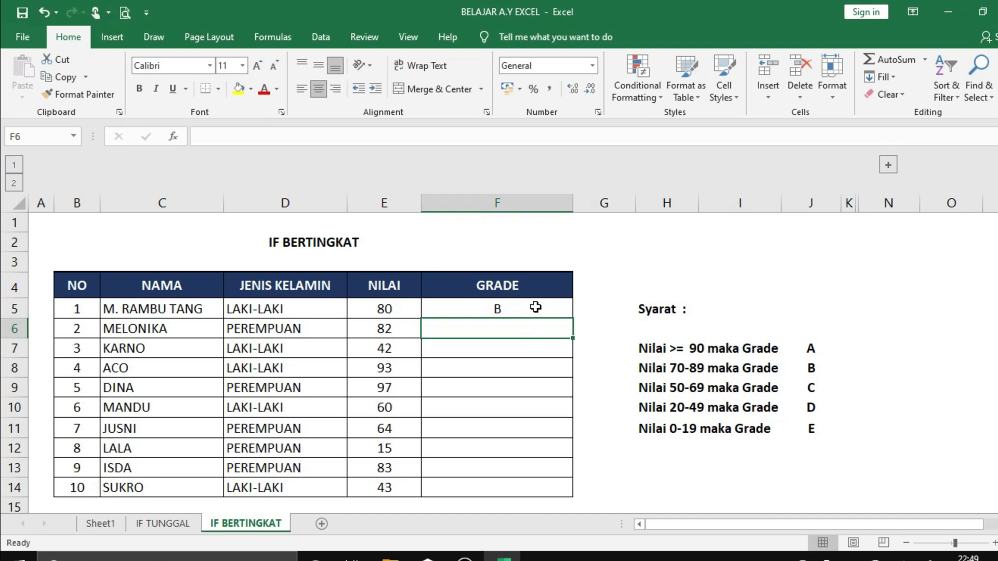
Delete the five closing parentheses from the F5 formula, enter it without them and accept Excel's proposed correction
{"action": "double_click", "coordinate": [535, 307]}
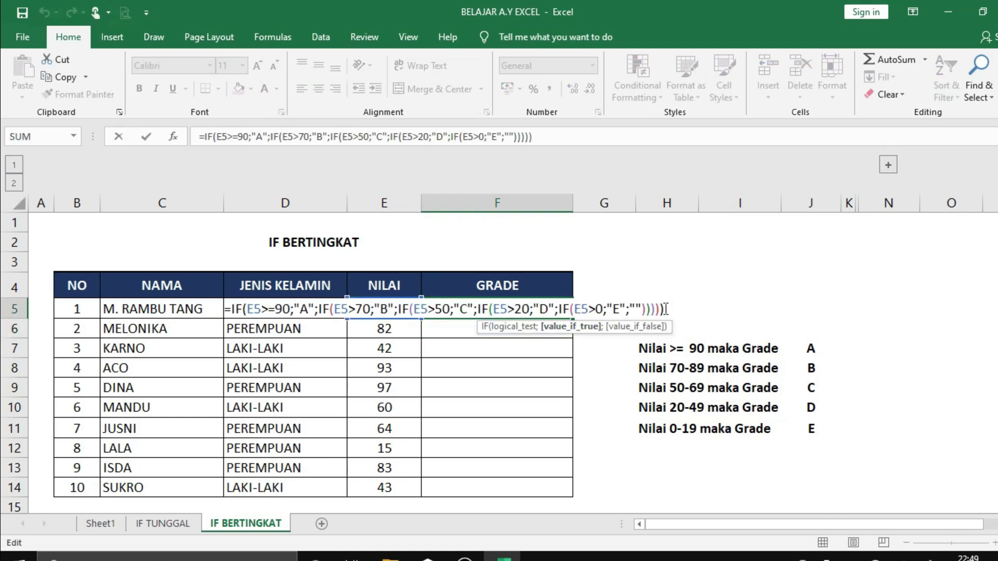
{"action": "left_click_drag", "start_coordinate": [666, 310], "coordinate": [643, 309]}
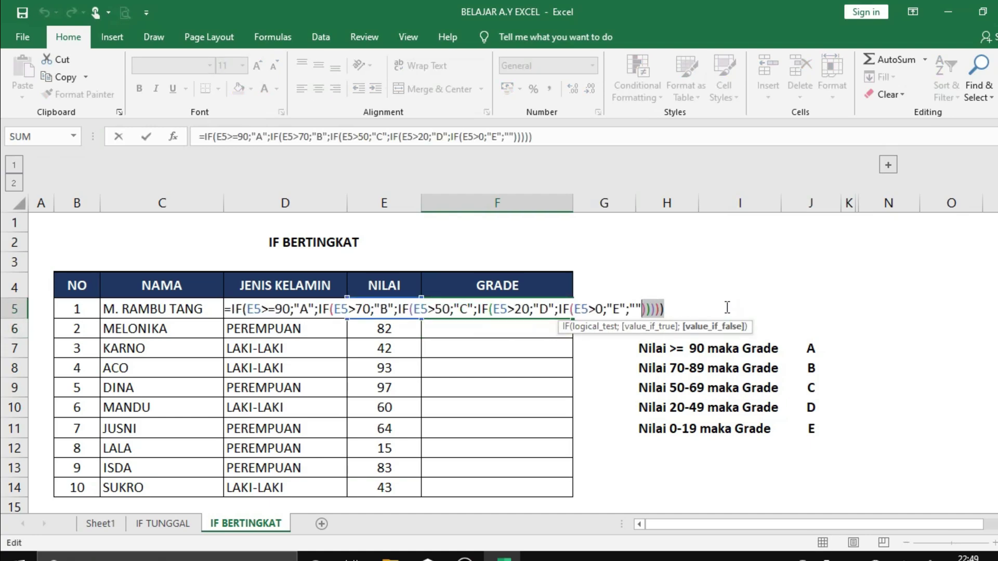
{"action": "key", "text": "BackSpace"}
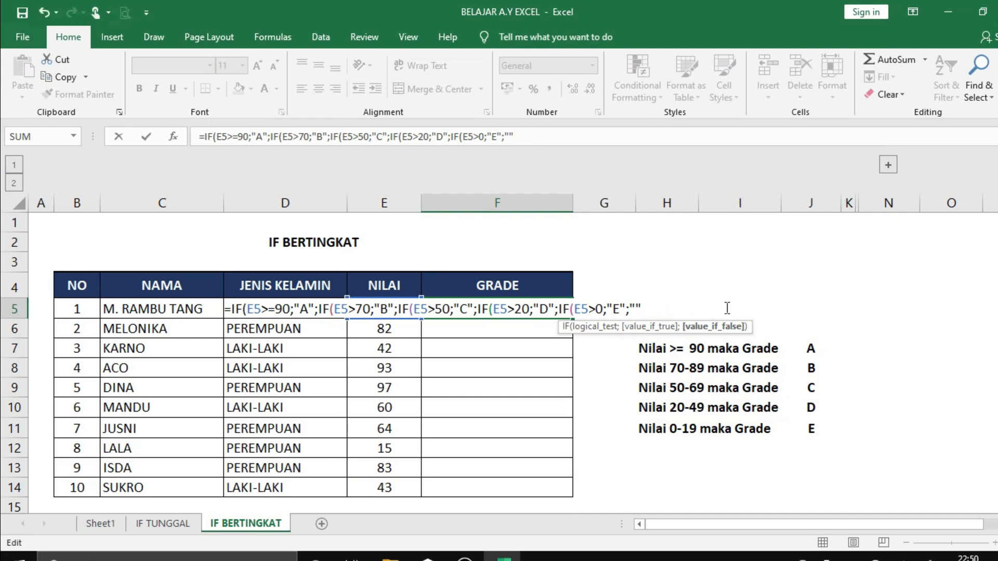
{"action": "key", "text": "Return"}
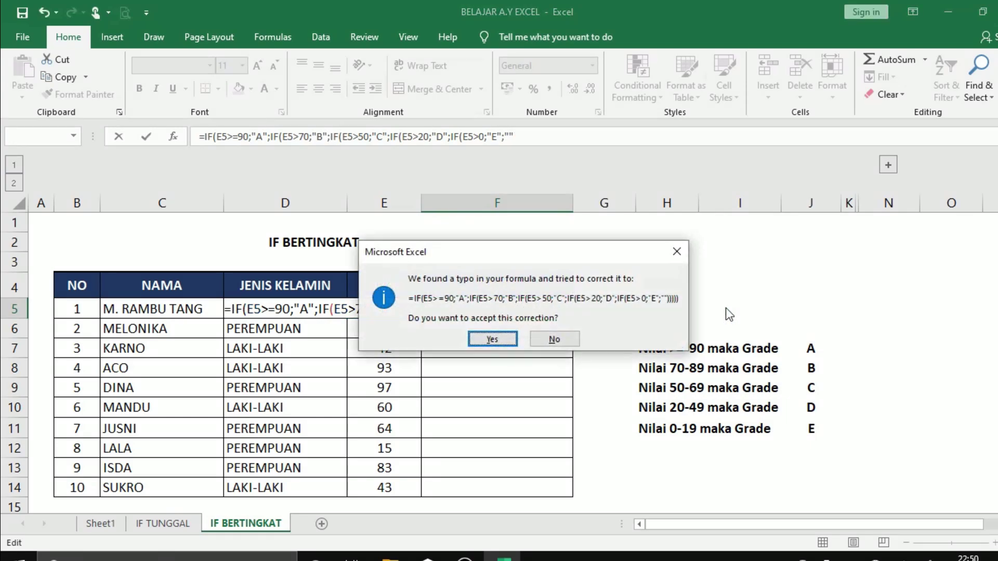
{"action": "left_click_drag", "start_coordinate": [583, 258], "coordinate": [812, 239]}
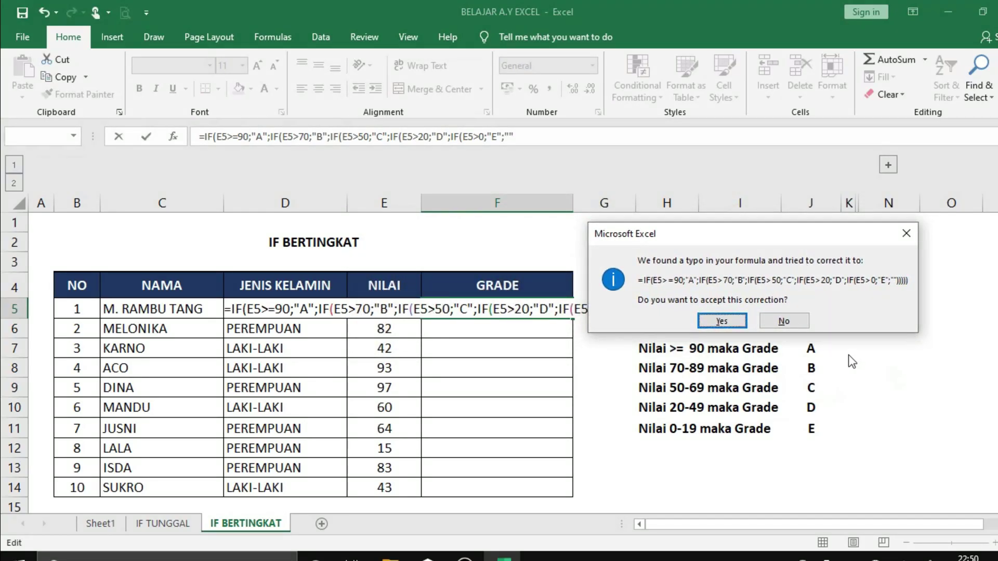
{"action": "left_click", "coordinate": [722, 320]}
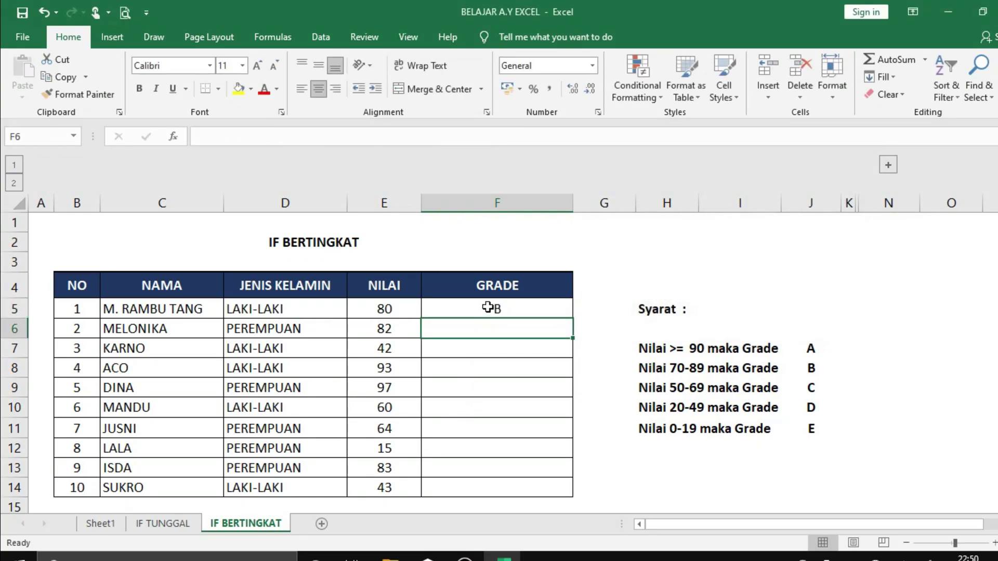
Review the F5 nested IF formula part by part, from the first condition and its "A" result through the remaining IF levels
{"action": "left_click", "coordinate": [488, 308]}
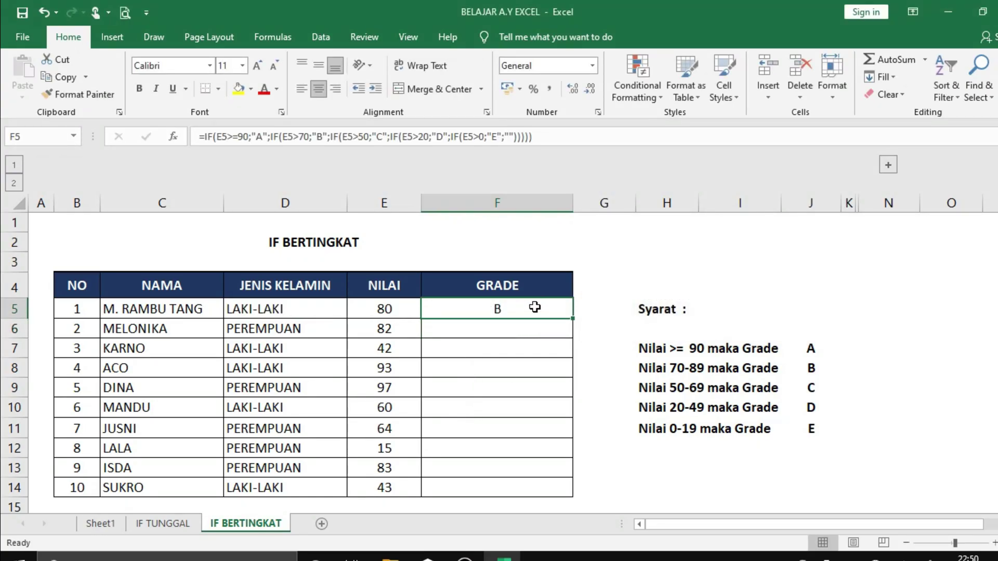
{"action": "key", "text": "F2"}
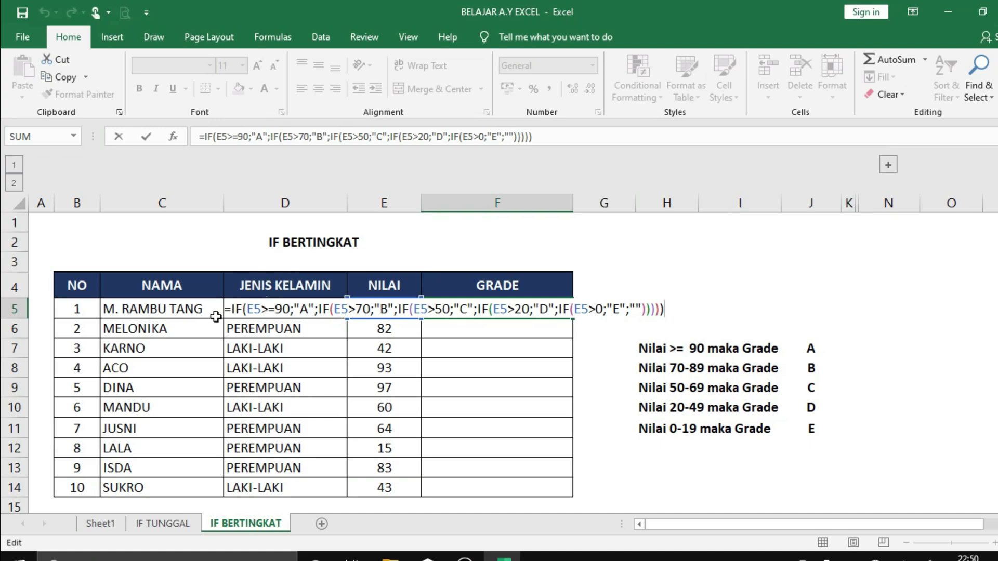
{"action": "left_click_drag", "start_coordinate": [225, 310], "coordinate": [245, 310]}
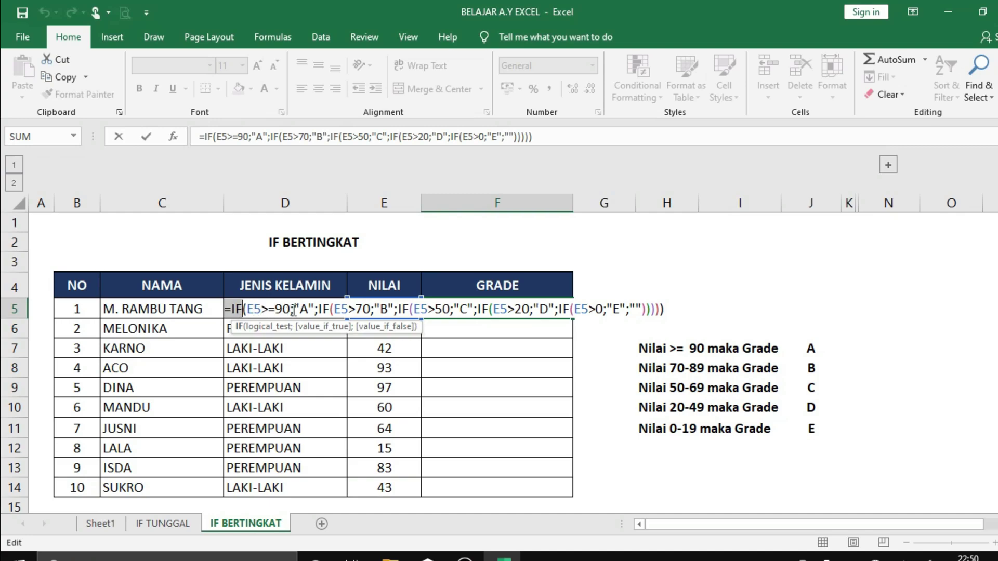
{"action": "left_click_drag", "start_coordinate": [247, 312], "coordinate": [261, 312]}
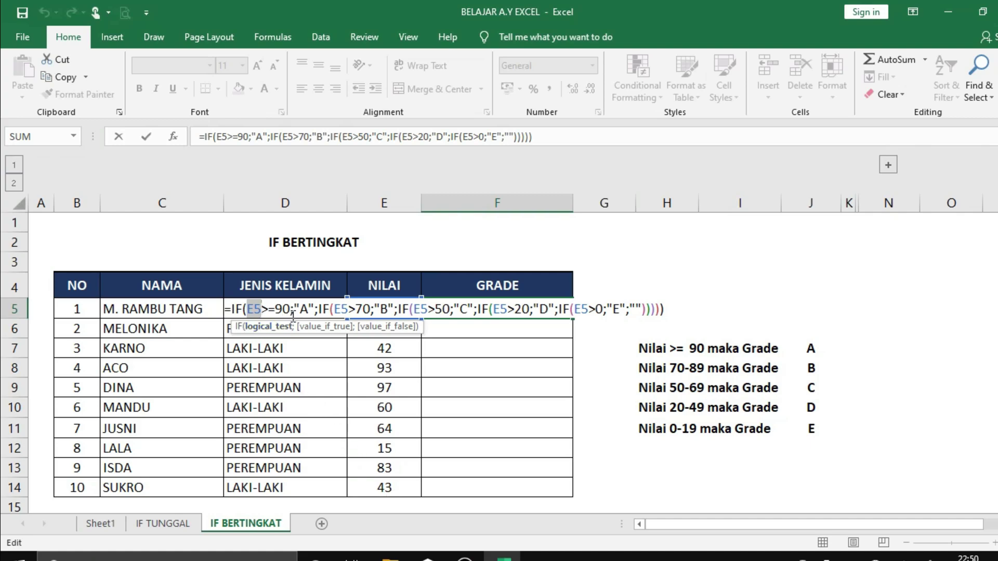
{"action": "left_click_drag", "start_coordinate": [294, 309], "coordinate": [313, 309]}
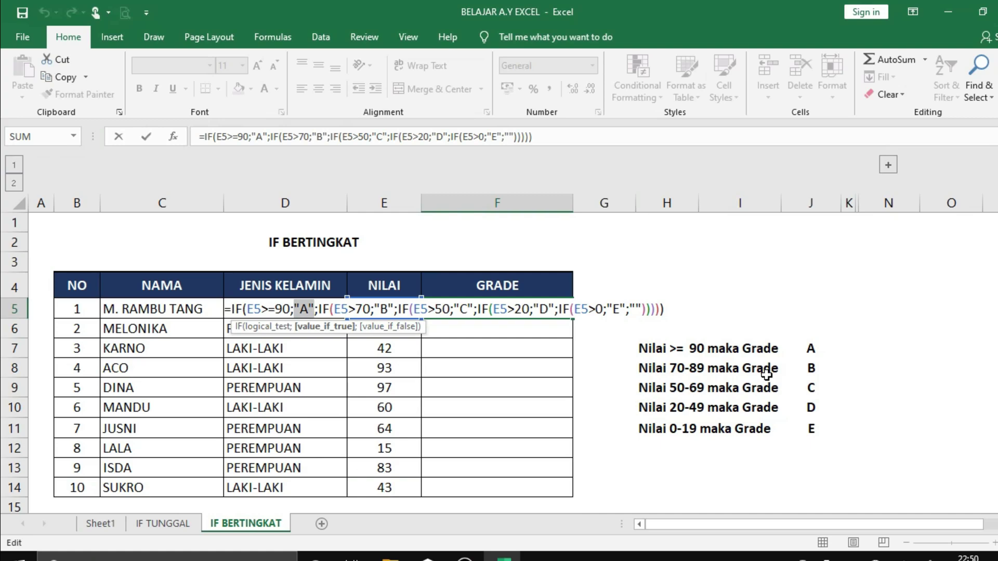
{"action": "left_click_drag", "start_coordinate": [318, 309], "coordinate": [398, 310]}
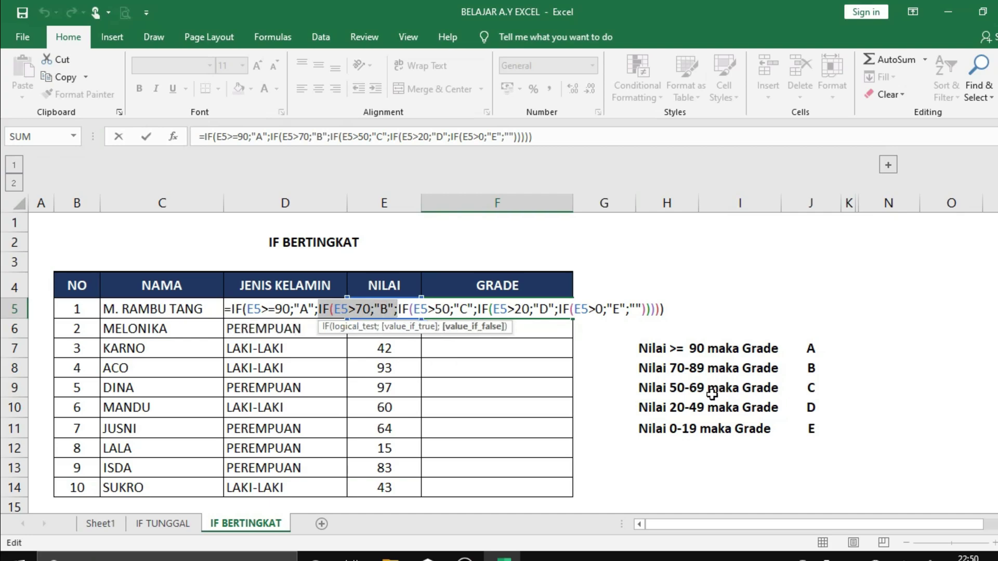
{"action": "left_click_drag", "start_coordinate": [399, 308], "coordinate": [620, 309]}
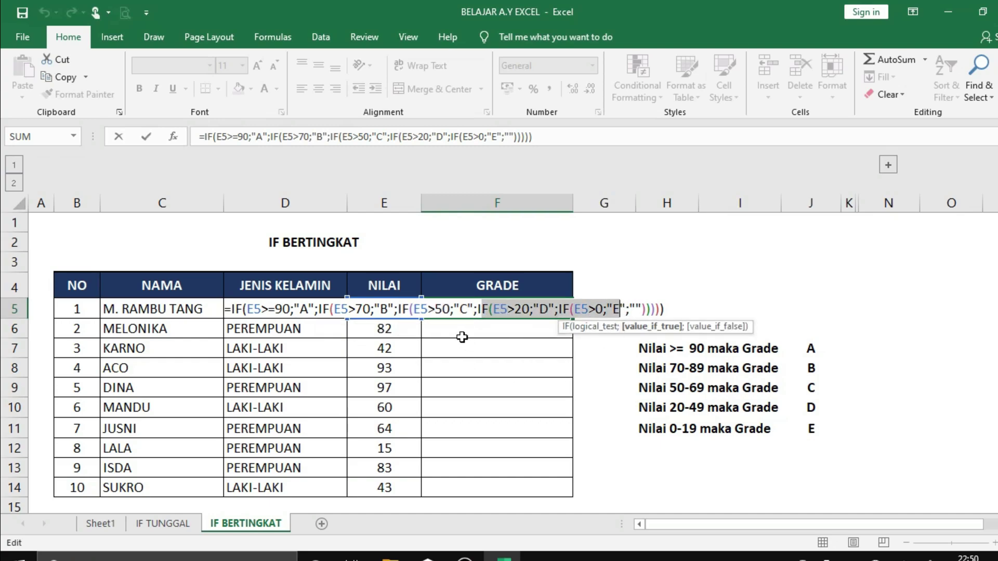
{"action": "key", "text": "Return"}
Fill the F5 nested IF formula down the GRADE column to F14 and check the grades against the criteria in J7:J11
{"action": "left_click", "coordinate": [570, 315]}
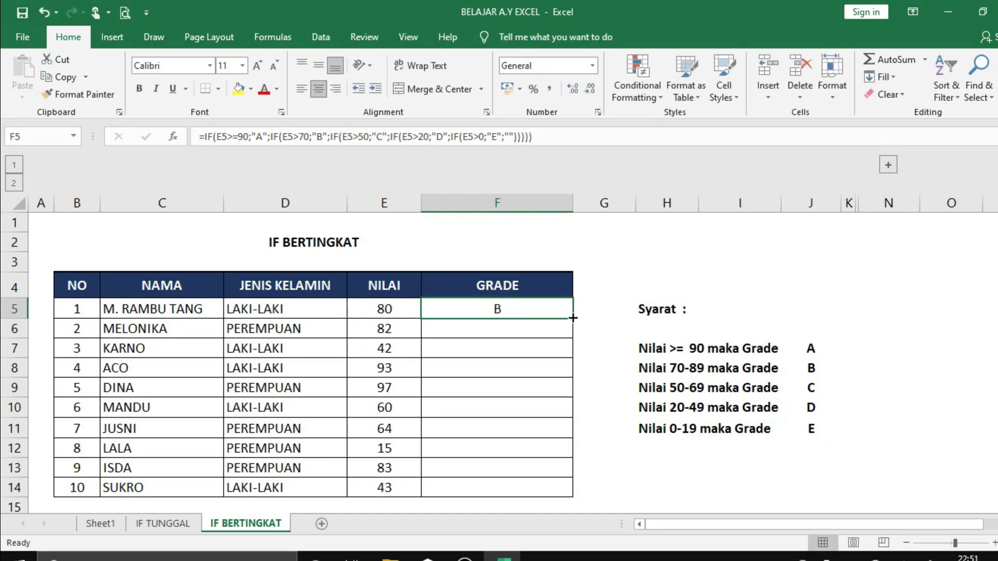
{"action": "double_click", "coordinate": [572, 321]}
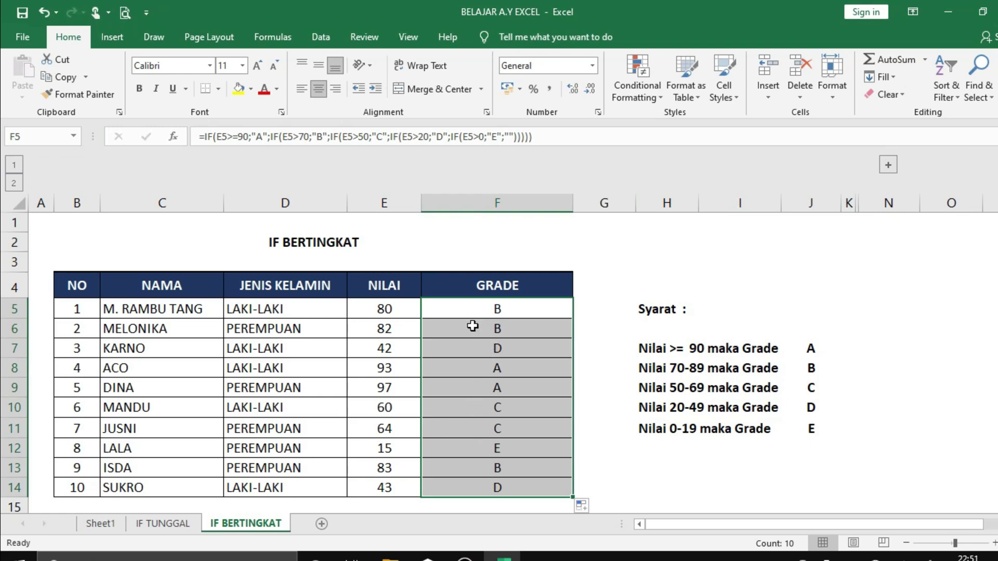
{"action": "left_click", "coordinate": [484, 485]}
{"action": "left_click", "coordinate": [481, 485]}
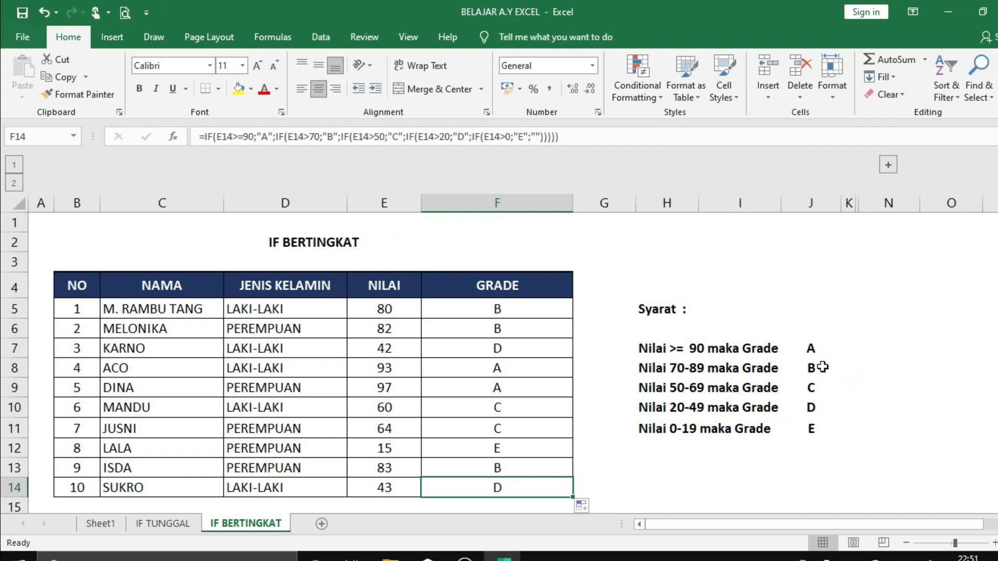
{"action": "left_click_drag", "start_coordinate": [808, 348], "coordinate": [813, 428]}
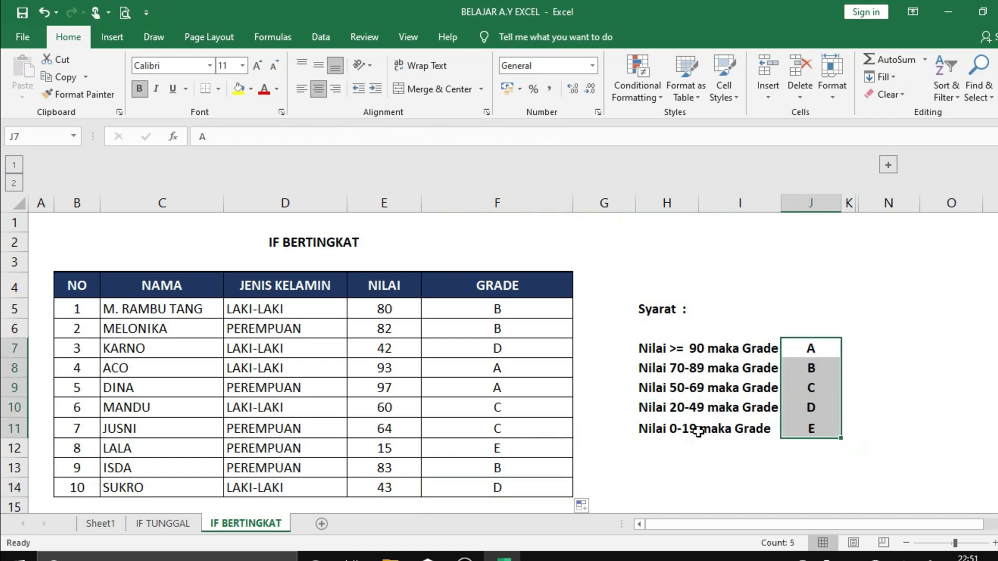
{"action": "left_click", "coordinate": [734, 469]}
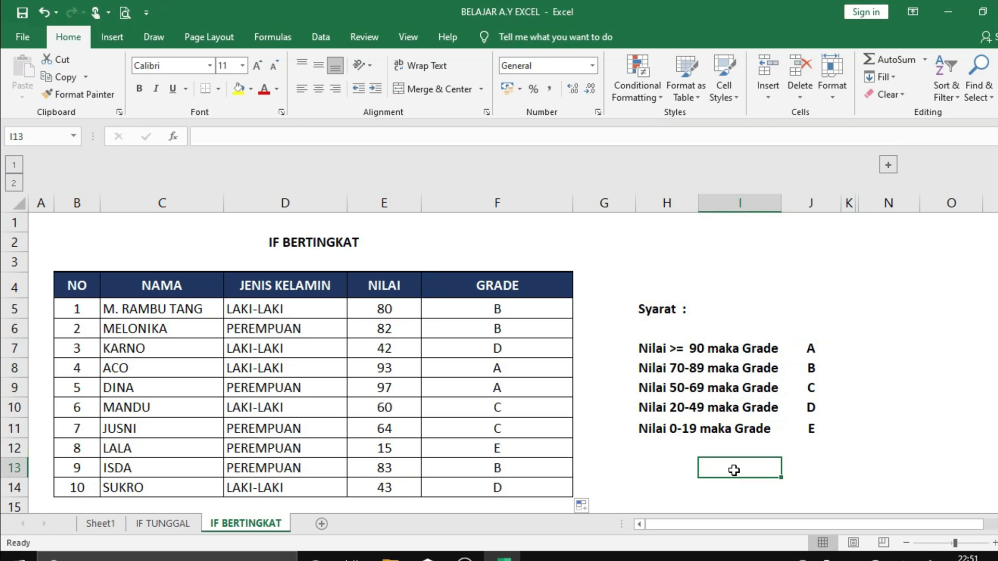